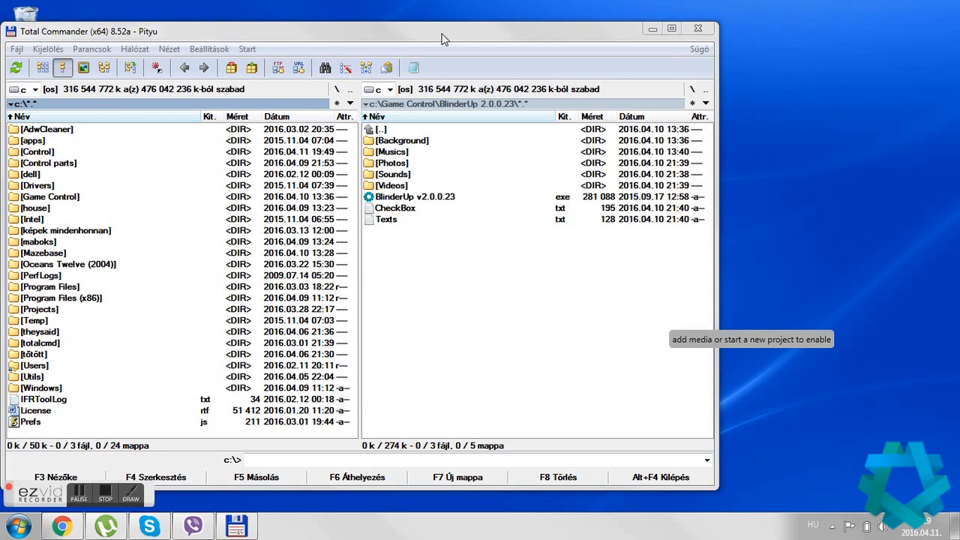
Launch BlinderUp v2.0.0.23 from the Game Control\BlinderUp 2.0.0.23 folder
{"action": "left_click_drag", "start_coordinate": [445, 33], "coordinate": [649, 35]}
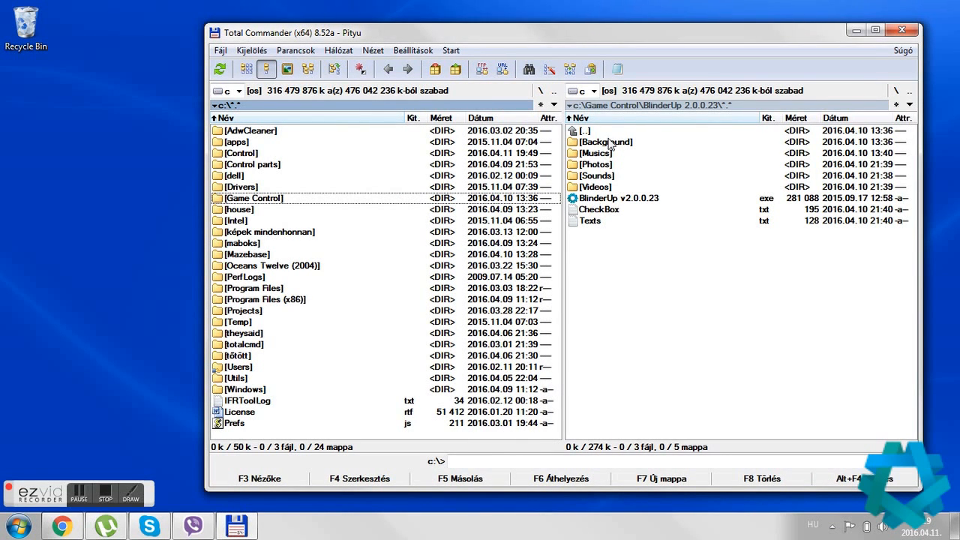
{"action": "left_click", "coordinate": [637, 200]}
{"action": "key", "text": "Return"}
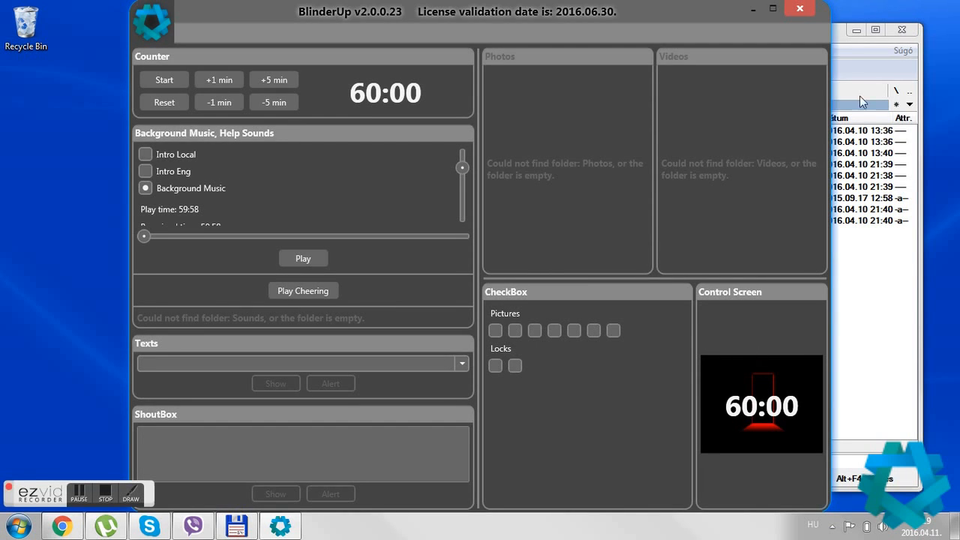
Close BlinderUp and delete Background.jpg from its Background folder
{"action": "left_click", "coordinate": [799, 10]}
{"action": "double_click", "coordinate": [642, 145]}
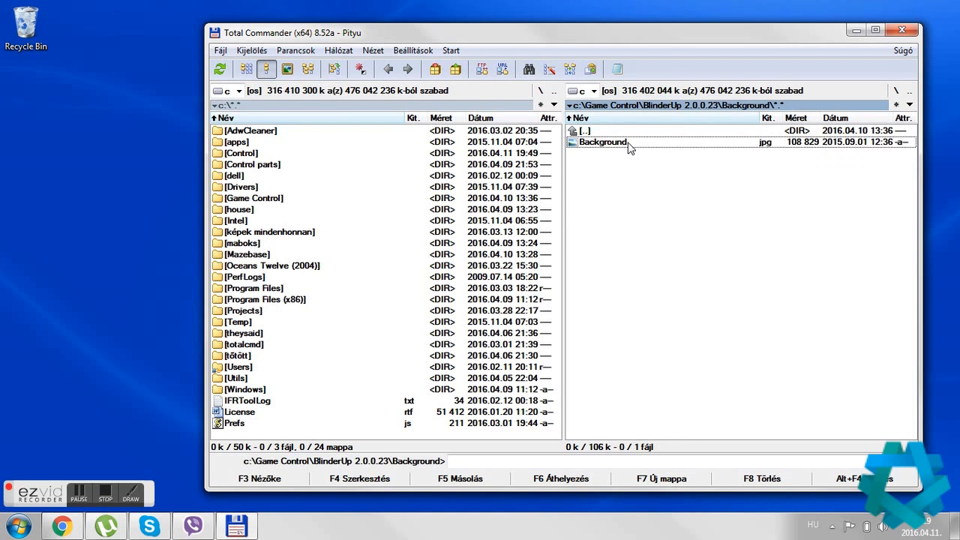
{"action": "key", "text": "Delete"}
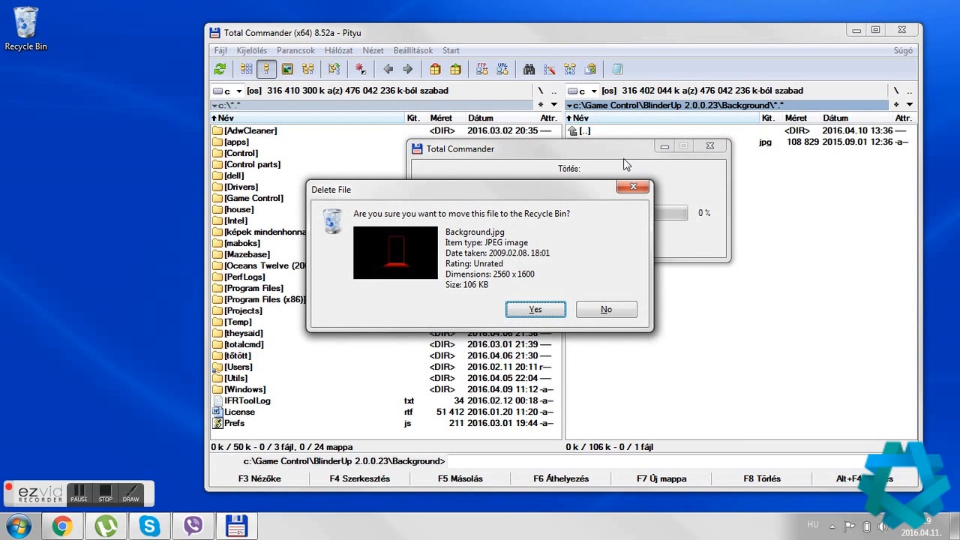
{"action": "left_click", "coordinate": [516, 314]}
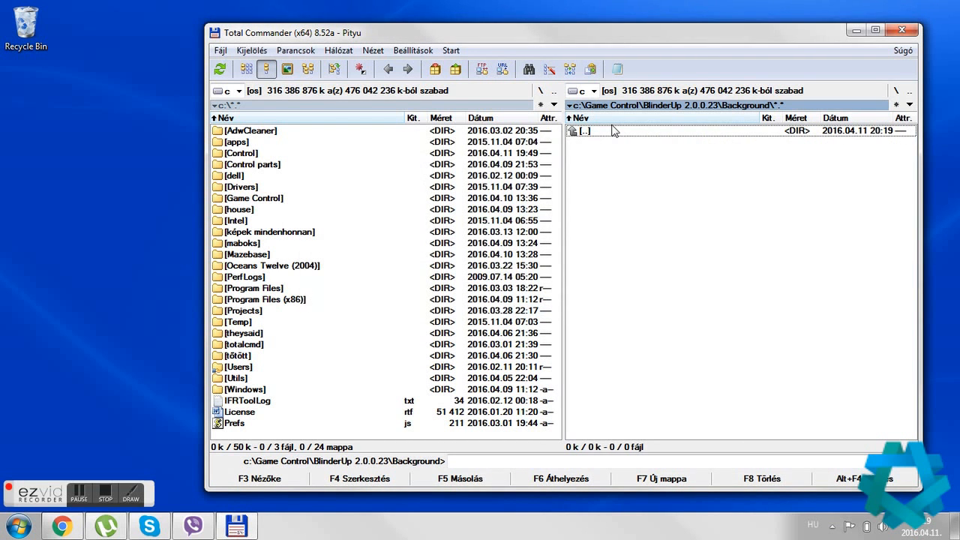
Relaunch BlinderUp v2.0.0.23 from its main folder and start the counter
{"action": "double_click", "coordinate": [612, 133]}
{"action": "double_click", "coordinate": [617, 200]}
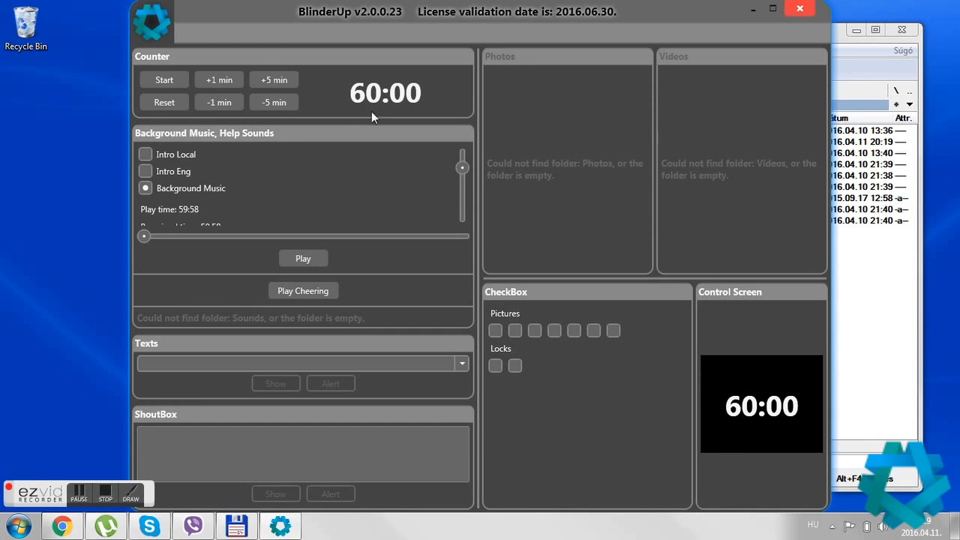
{"action": "left_click", "coordinate": [173, 81]}
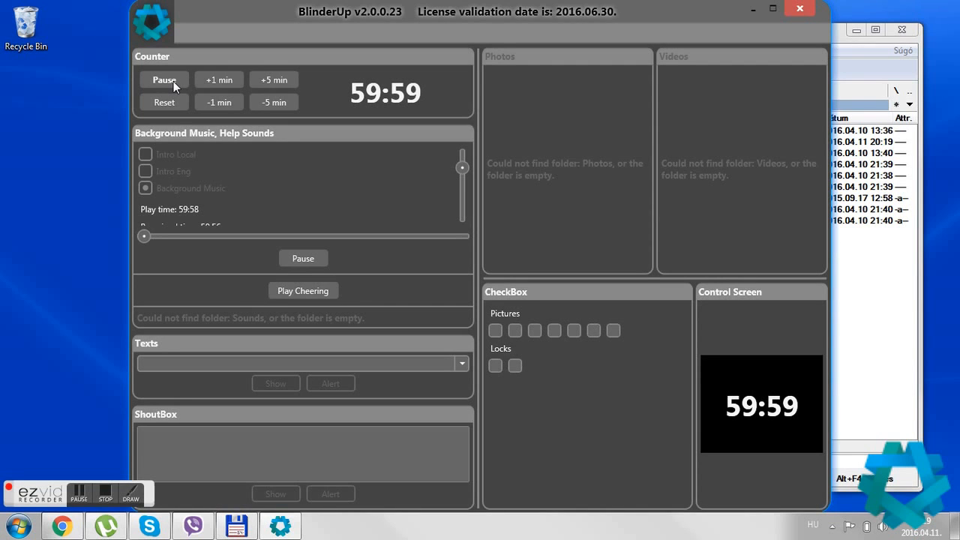
Adjust the running counter by adding one minute and subtracting two, then pause and reset it
{"action": "left_click", "coordinate": [216, 81]}
{"action": "left_click", "coordinate": [219, 101]}
{"action": "left_click", "coordinate": [219, 101]}
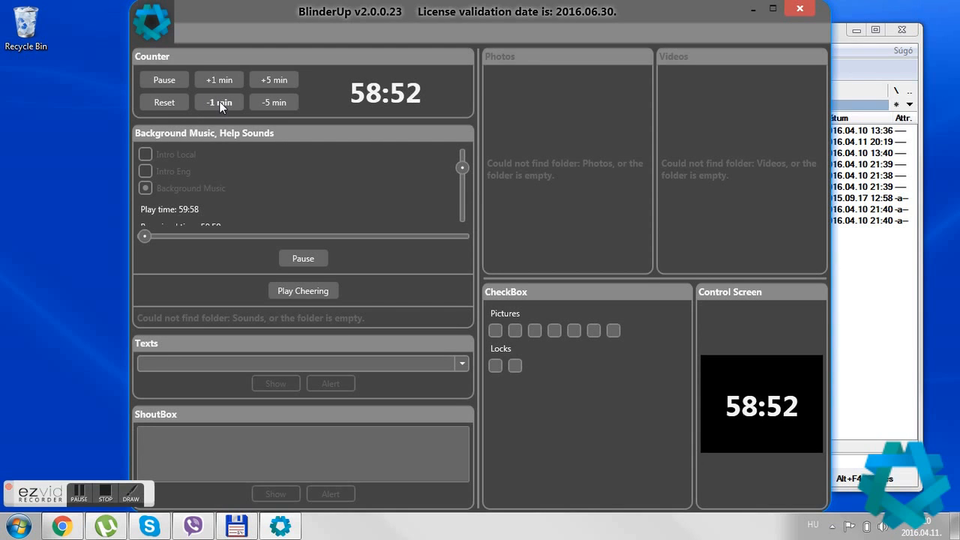
{"action": "left_click", "coordinate": [173, 82]}
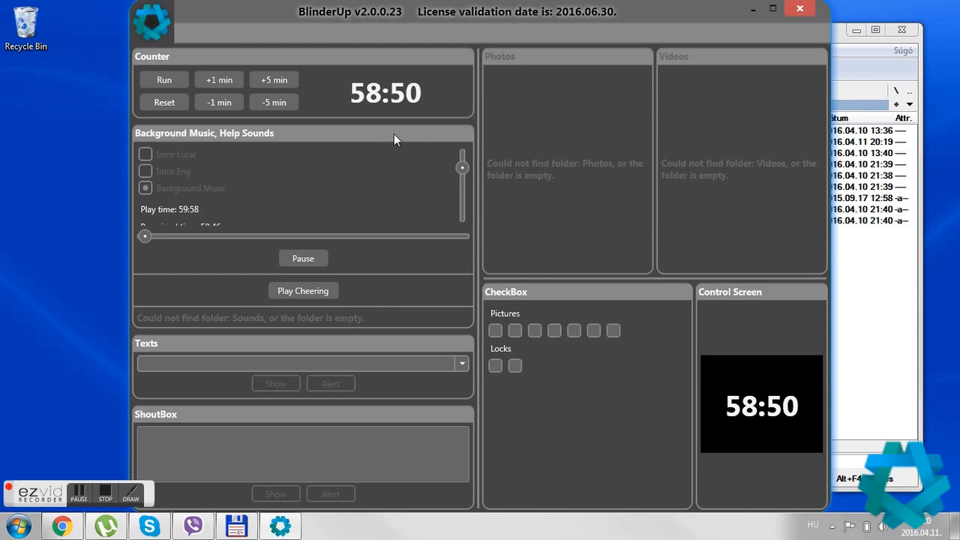
{"action": "left_click", "coordinate": [164, 102]}
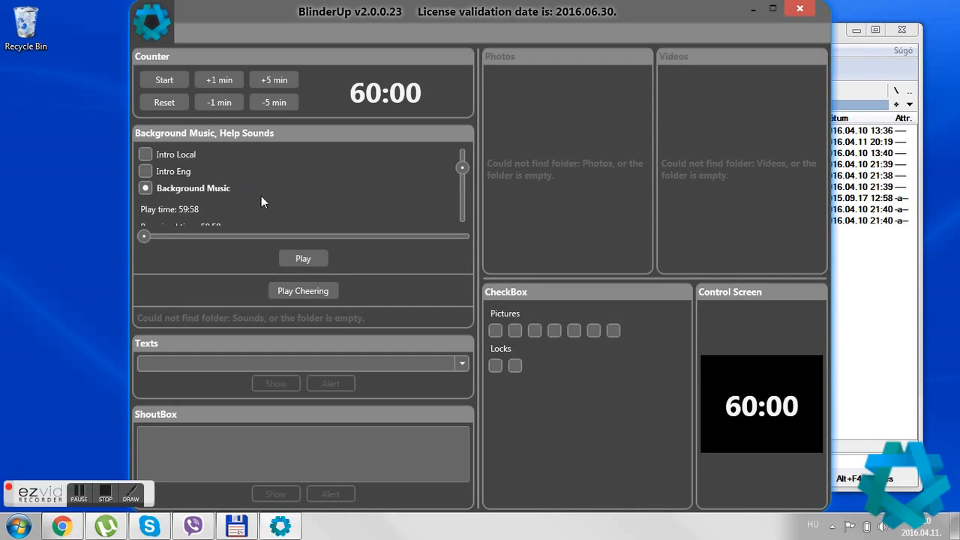
Switch between the intro and background tracks, ending on Intro Local, and briefly play it before pausing
{"action": "left_click", "coordinate": [149, 156]}
{"action": "left_click", "coordinate": [151, 173]}
{"action": "left_click", "coordinate": [148, 186]}
{"action": "left_click", "coordinate": [150, 170]}
{"action": "left_click", "coordinate": [150, 156]}
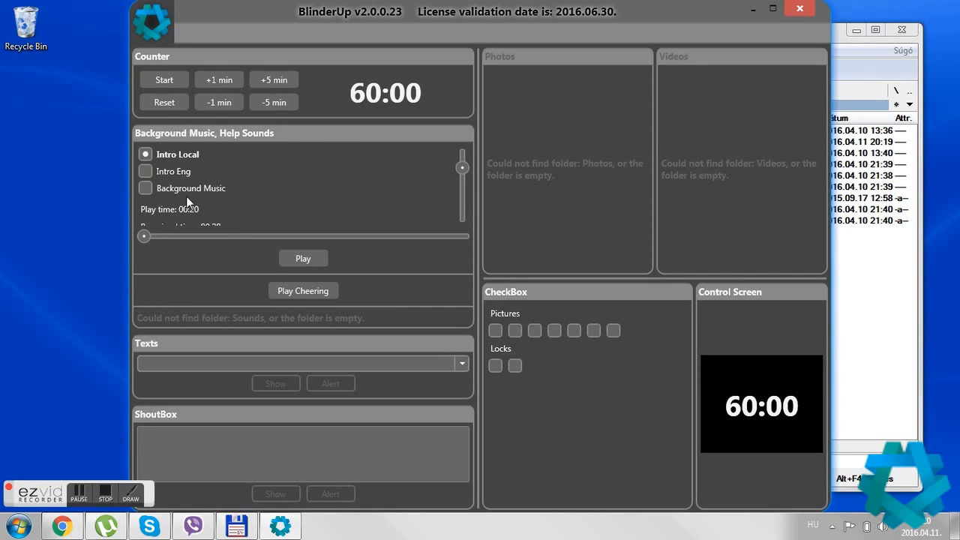
{"action": "left_click", "coordinate": [298, 258]}
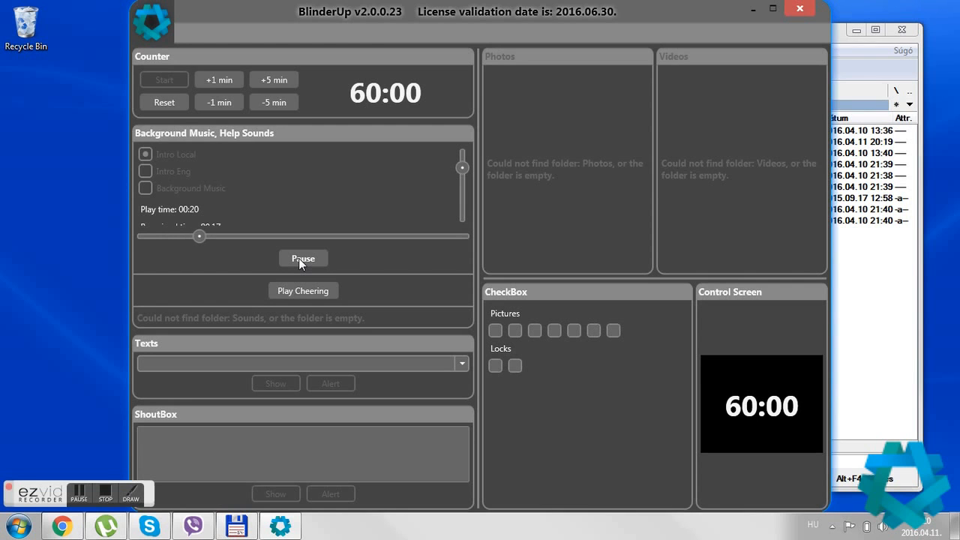
{"action": "left_click", "coordinate": [299, 258]}
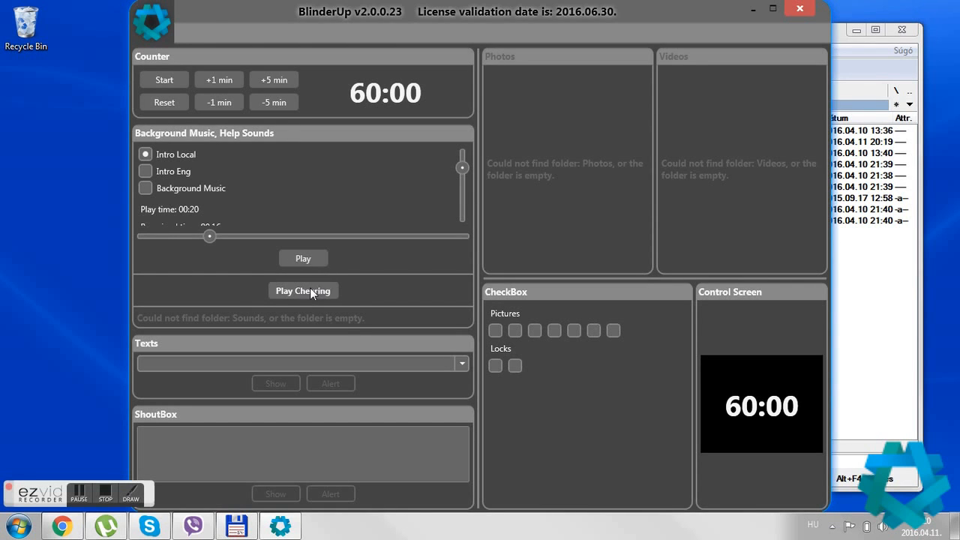
Select the Background Music track, play it briefly and pause it
{"action": "left_click", "coordinate": [205, 187]}
{"action": "left_click", "coordinate": [292, 261]}
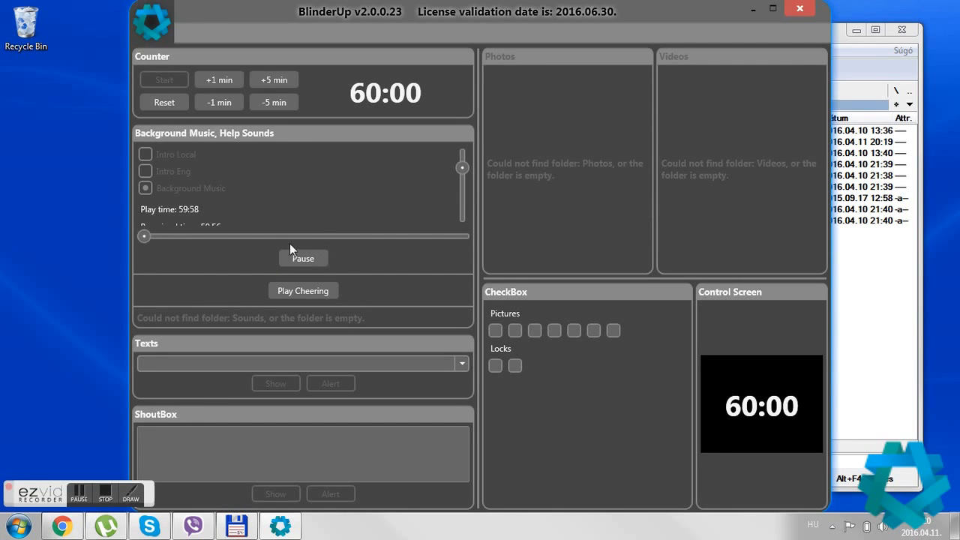
{"action": "left_click", "coordinate": [291, 255]}
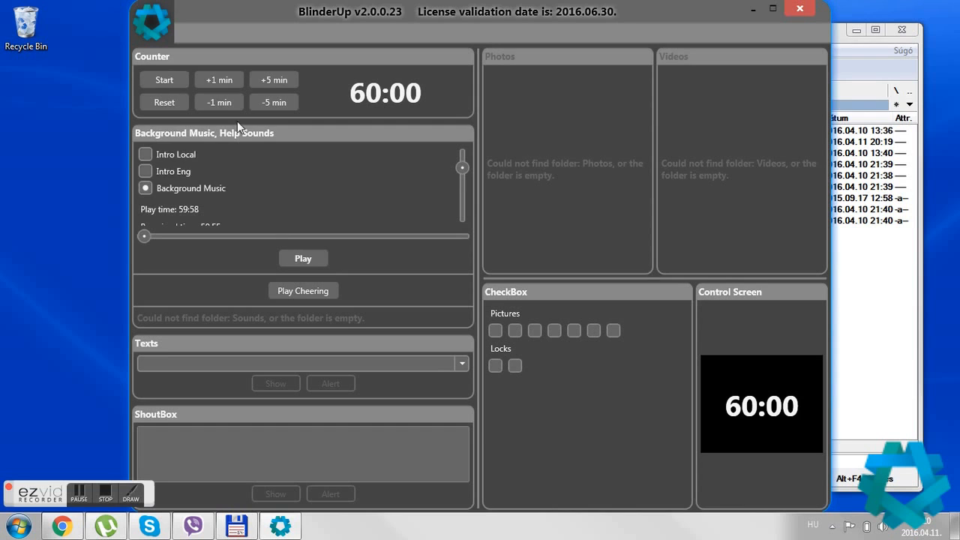
Start the counter with the background music and play the cheering sound
{"action": "left_click", "coordinate": [179, 84]}
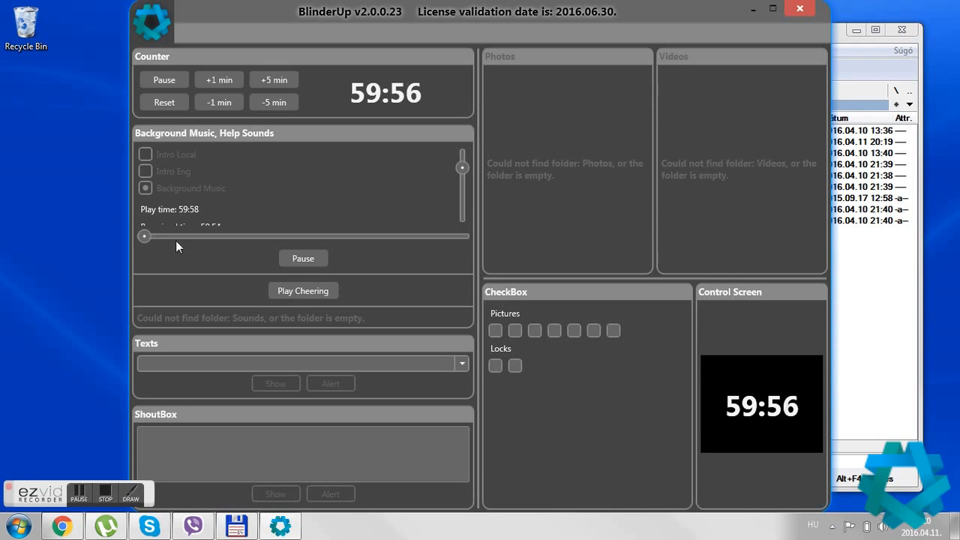
{"action": "left_click", "coordinate": [310, 292]}
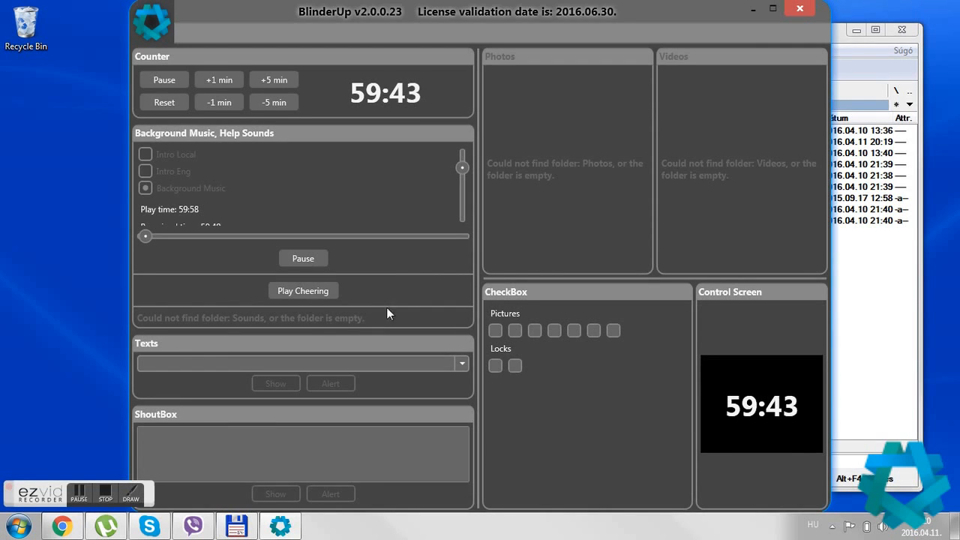
Close BlinderUp and open its Musics folder alongside the c:\Control parts\Music folder
{"action": "left_click", "coordinate": [801, 12]}
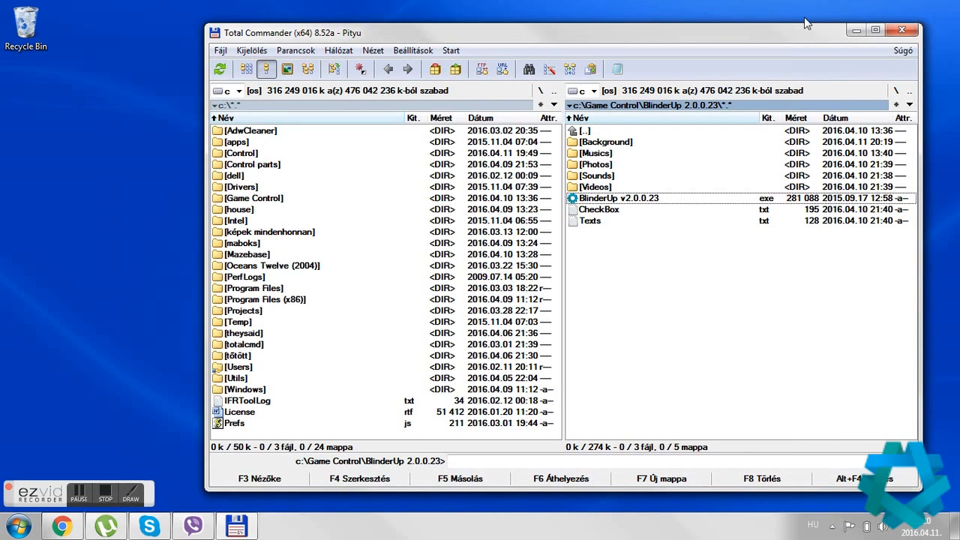
{"action": "double_click", "coordinate": [616, 155]}
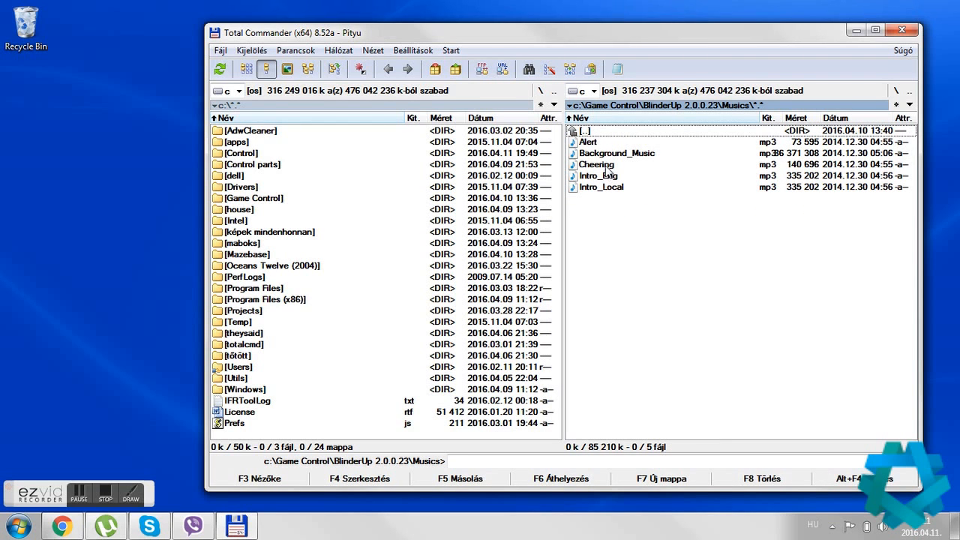
{"action": "double_click", "coordinate": [259, 165]}
{"action": "double_click", "coordinate": [261, 143]}
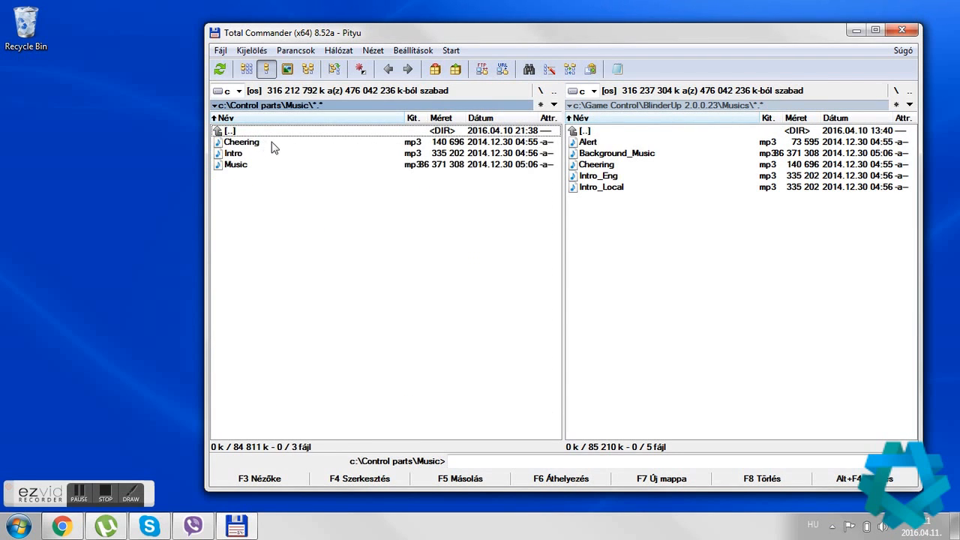
{"action": "left_click", "coordinate": [238, 169]}
{"action": "left_click_drag", "start_coordinate": [235, 168], "coordinate": [629, 230]}
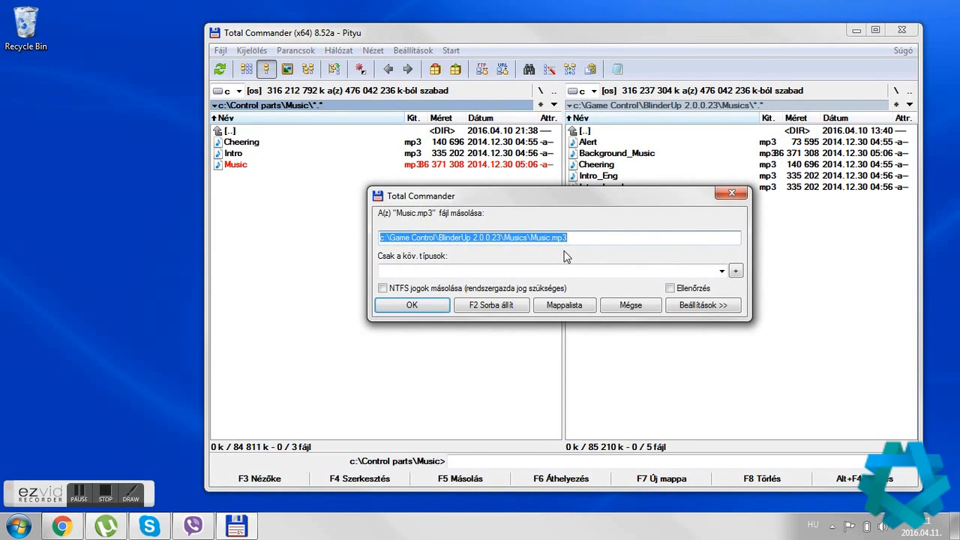
{"action": "left_click", "coordinate": [637, 309]}
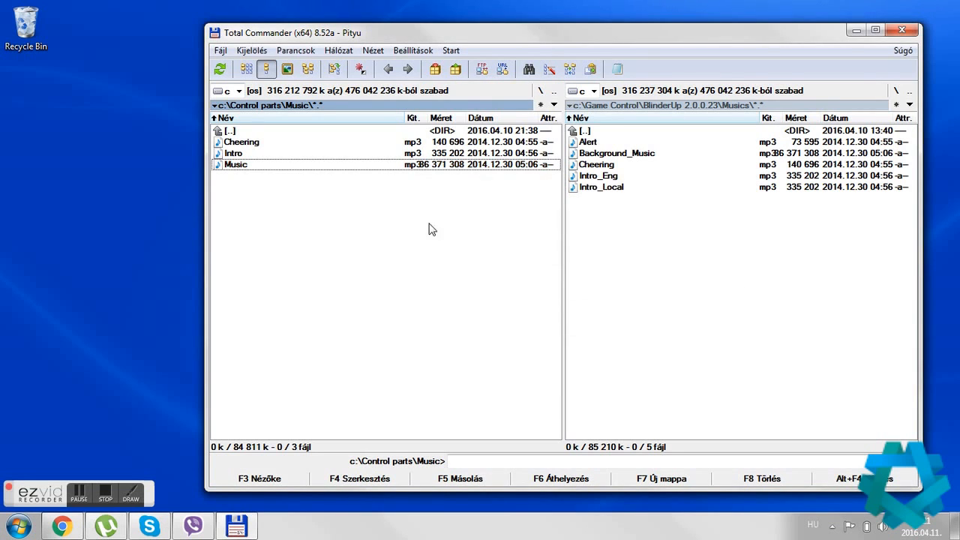
Rename Music.mp3 in the Control parts\Music folder to Background_Music.mp3
{"action": "left_click", "coordinate": [269, 167]}
{"action": "left_click_drag", "start_coordinate": [250, 166], "coordinate": [226, 168]}
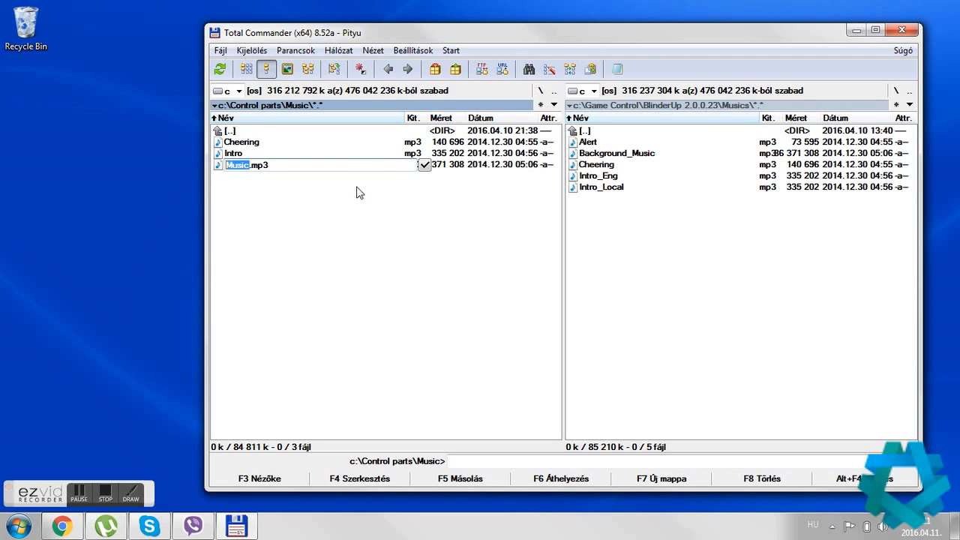
{"action": "type", "text": "Background_Music"}
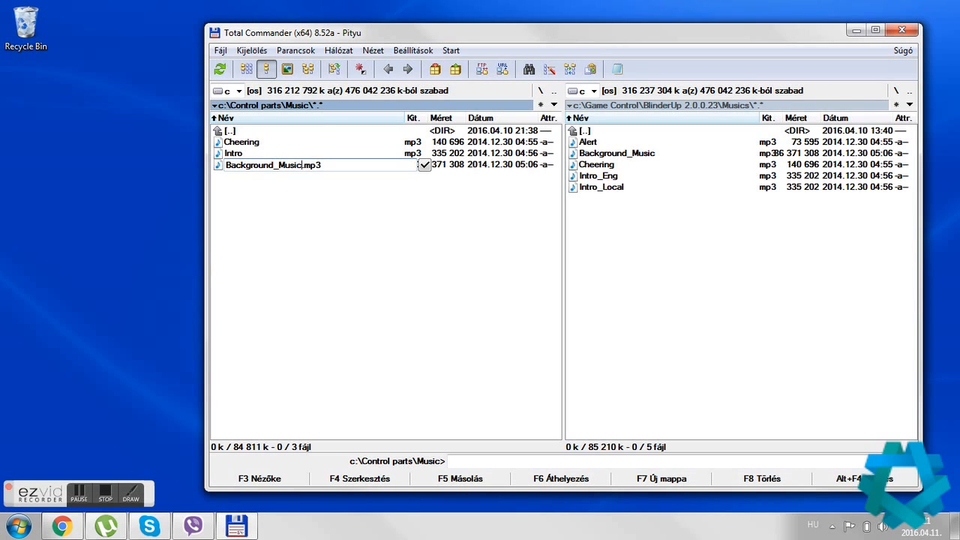
{"action": "key", "text": "Return"}
Copy Background_Music.mp3 from Control parts\Music into BlinderUp's Musics folder
{"action": "left_click_drag", "start_coordinate": [313, 143], "coordinate": [647, 188]}
{"action": "left_click", "coordinate": [438, 303]}
{"action": "left_click", "coordinate": [479, 302]}
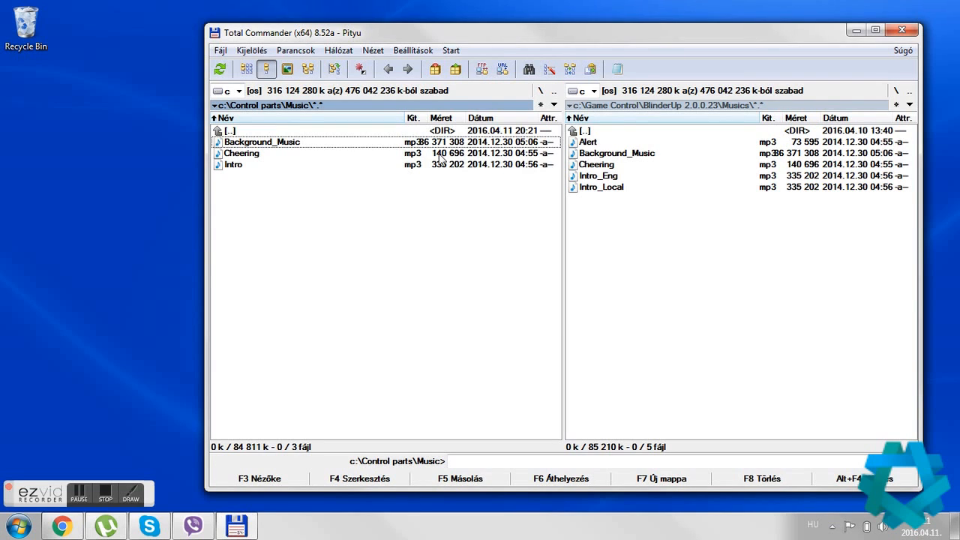
Copy Intro.mp3 into BlinderUp's Musics folder and rename the copy Intro_Eng.mp3, overwriting the existing file
{"action": "left_click_drag", "start_coordinate": [295, 169], "coordinate": [618, 239]}
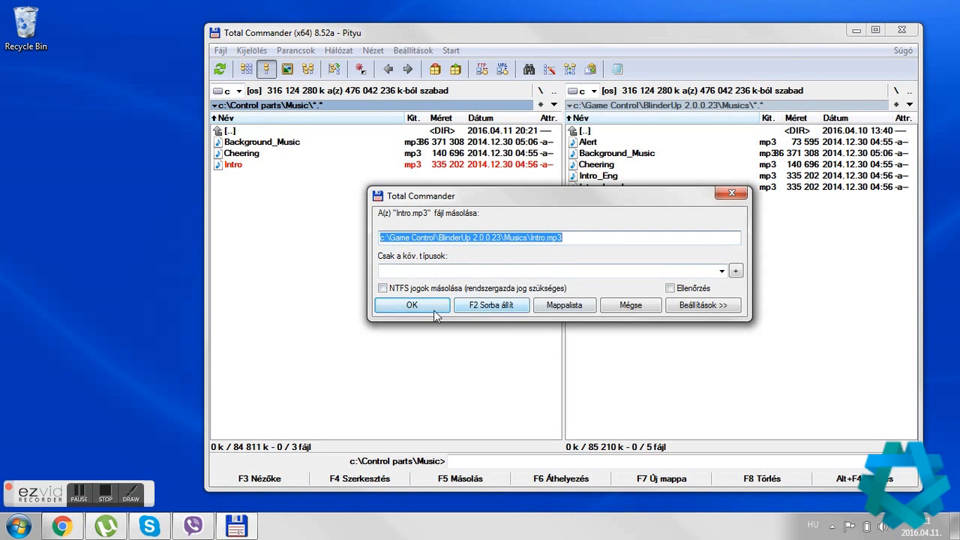
{"action": "left_click", "coordinate": [412, 306]}
{"action": "left_click", "coordinate": [603, 177]}
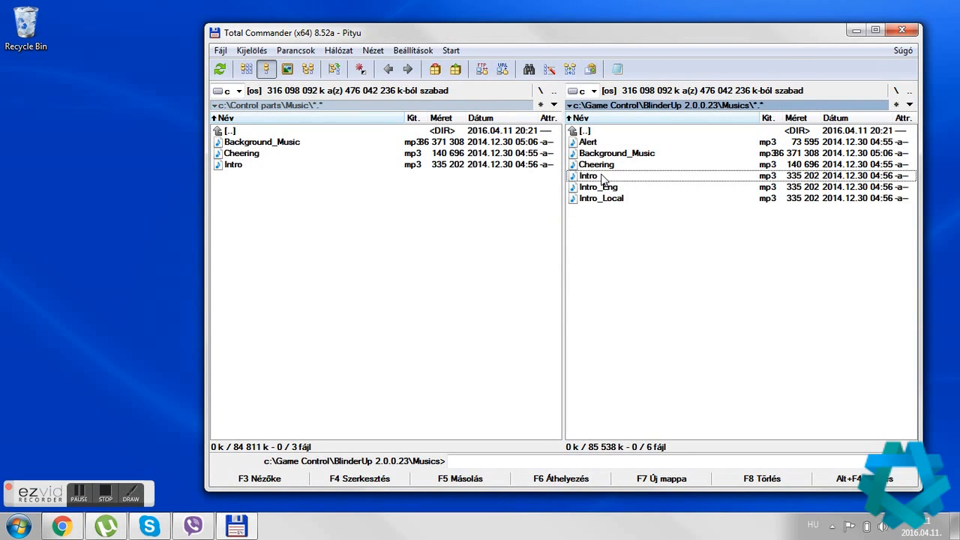
{"action": "left_click", "coordinate": [602, 177]}
{"action": "left_click", "coordinate": [629, 177]}
{"action": "left_click", "coordinate": [604, 176]}
{"action": "type", "text": "_"}
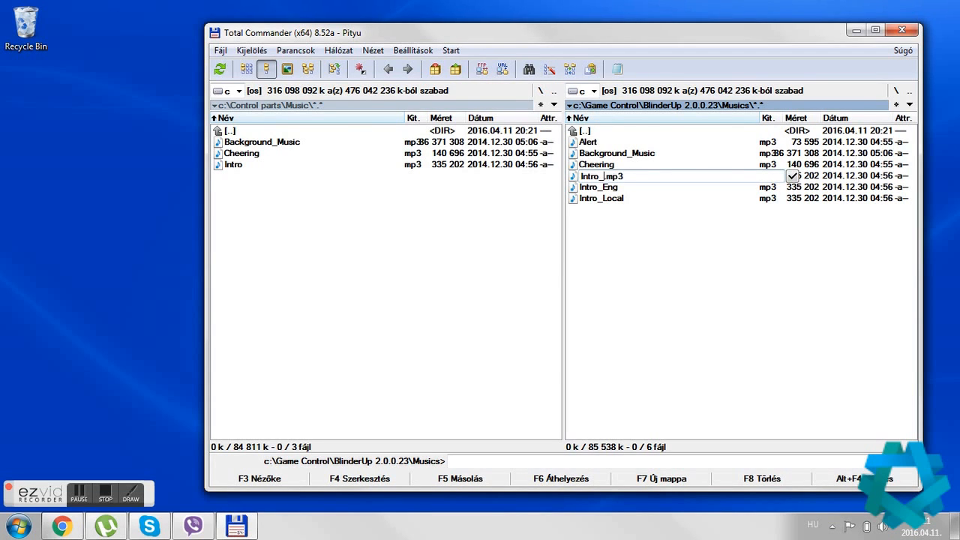
{"action": "type", "text": "Eng"}
{"action": "key", "text": "Return"}
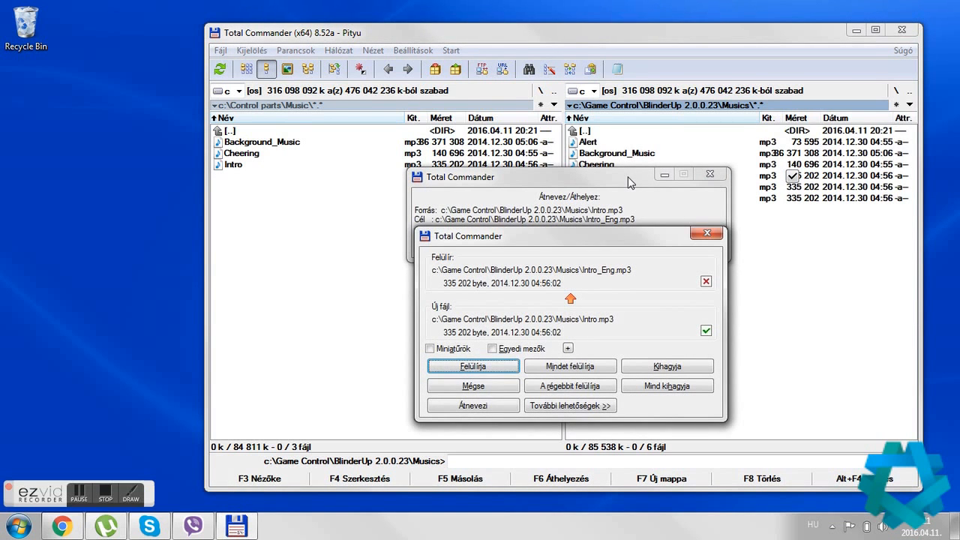
{"action": "left_click", "coordinate": [462, 366]}
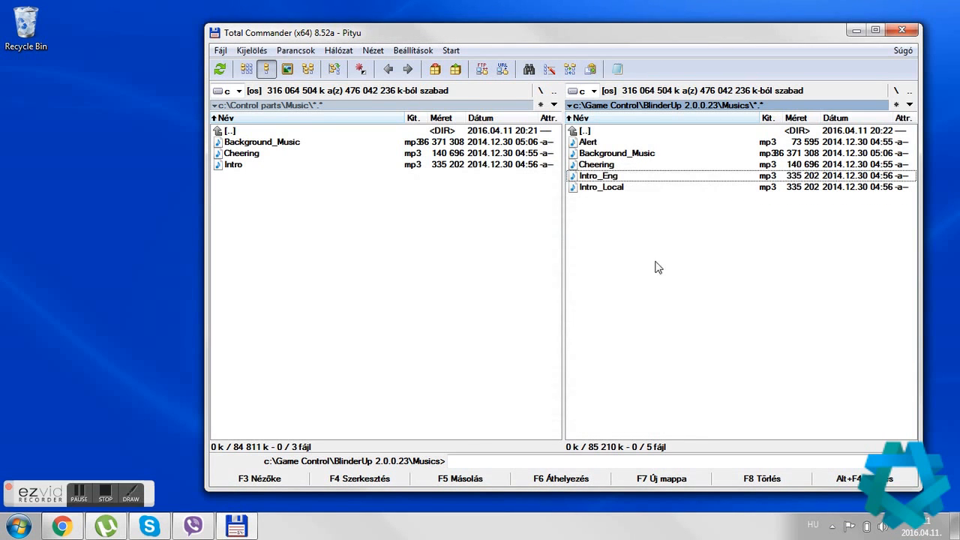
Return to the BlinderUp 2.0.0.23 folder, relaunch BlinderUp v2.0.0.23 and start the counter
{"action": "left_click", "coordinate": [596, 133]}
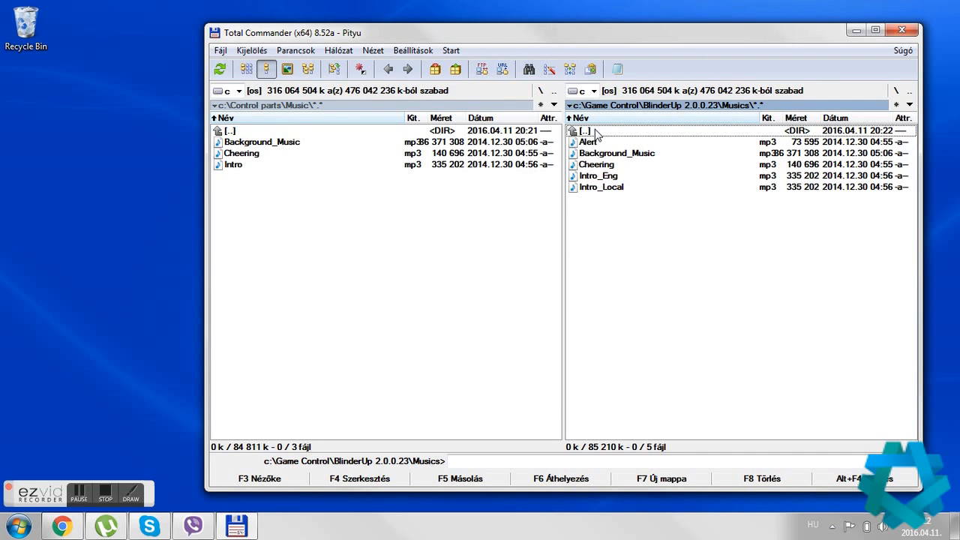
{"action": "double_click", "coordinate": [597, 133]}
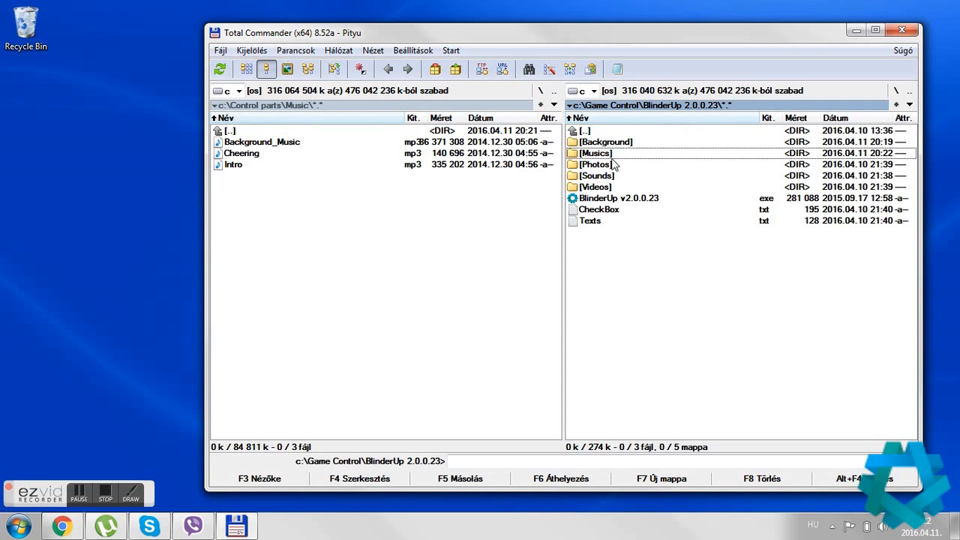
{"action": "left_click", "coordinate": [645, 200]}
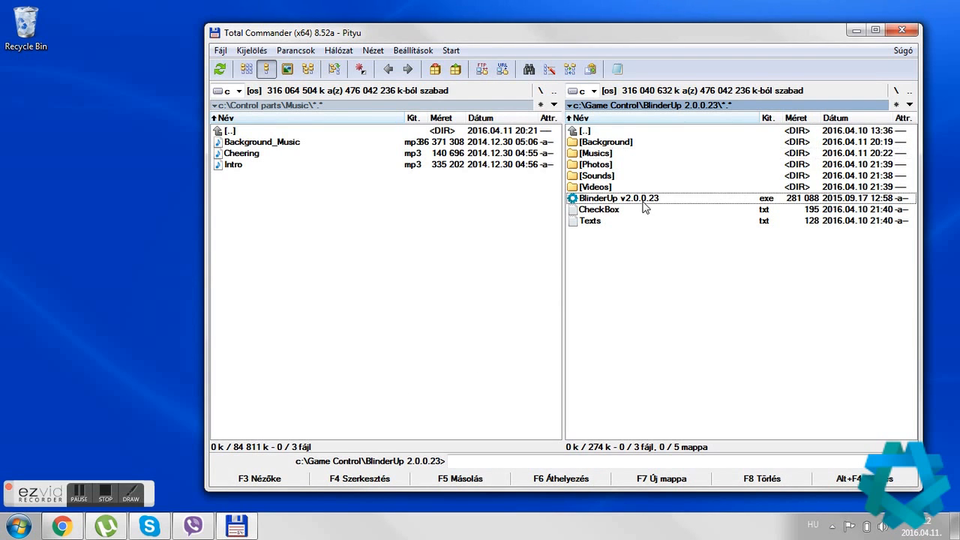
{"action": "key", "text": "Return"}
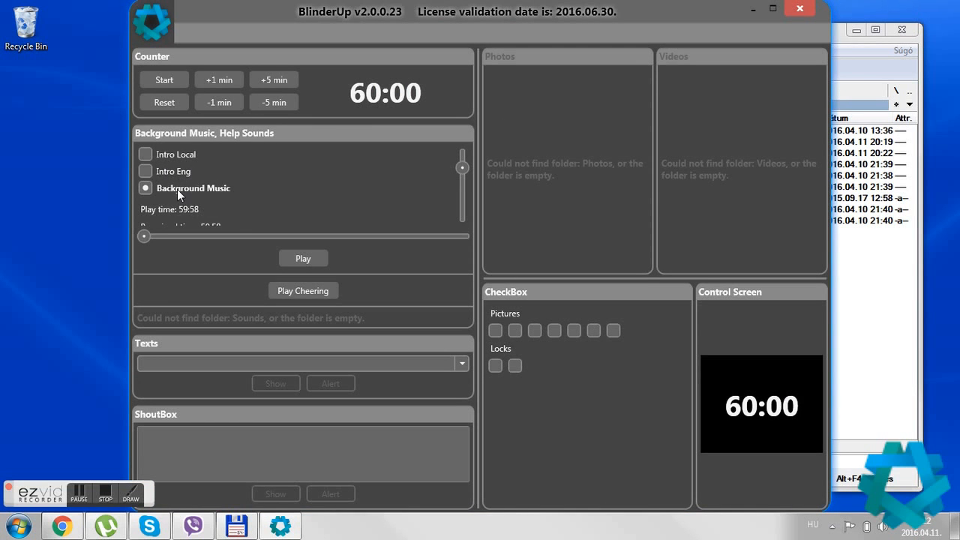
{"action": "left_click", "coordinate": [171, 79]}
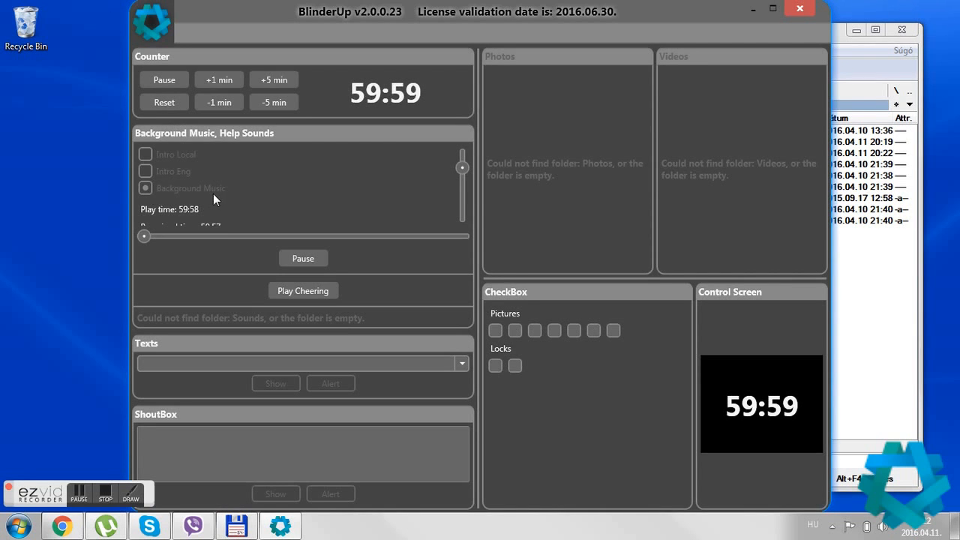
Pause the background music and close BlinderUp; open its Sounds folder alongside the Control parts\Voice files folder
{"action": "left_click", "coordinate": [304, 258]}
{"action": "left_click", "coordinate": [800, 8]}
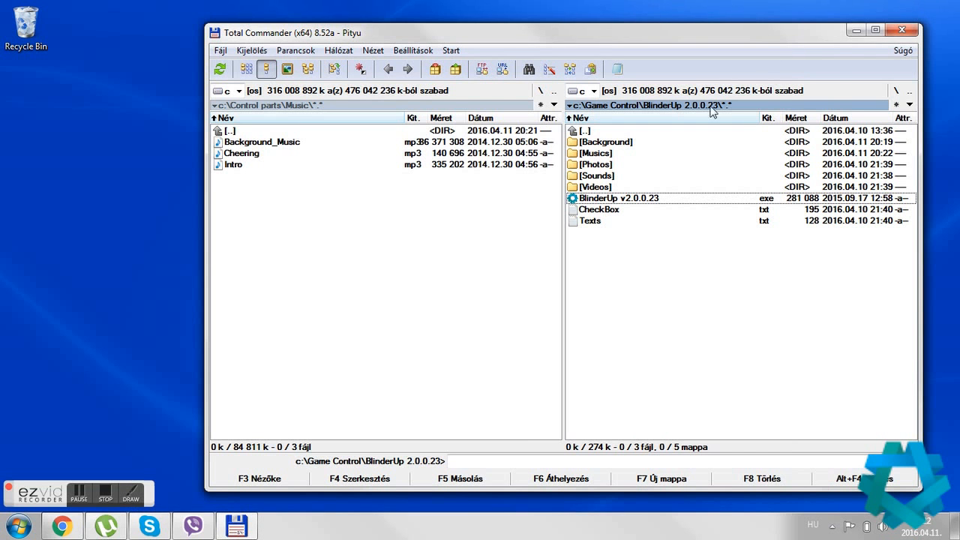
{"action": "double_click", "coordinate": [620, 176]}
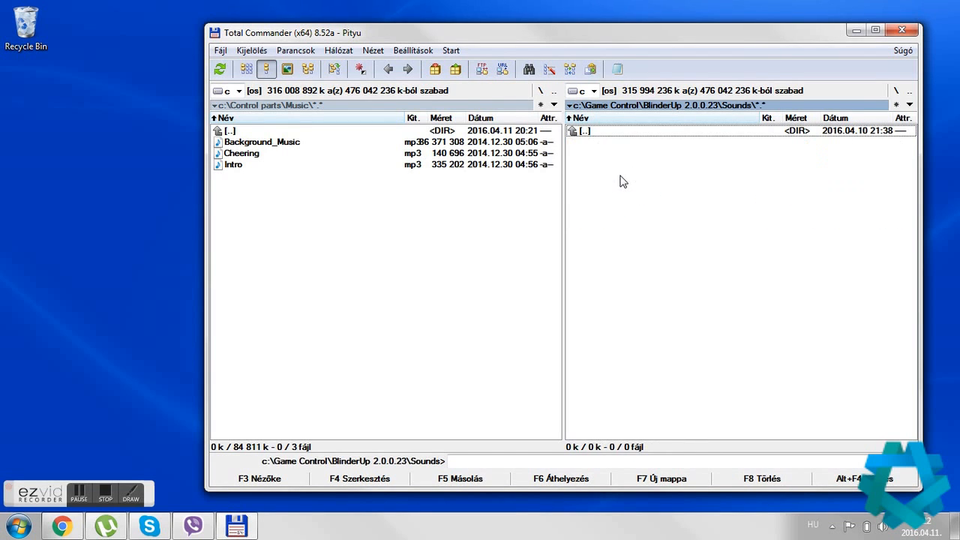
{"action": "double_click", "coordinate": [244, 133]}
{"action": "left_click", "coordinate": [248, 177]}
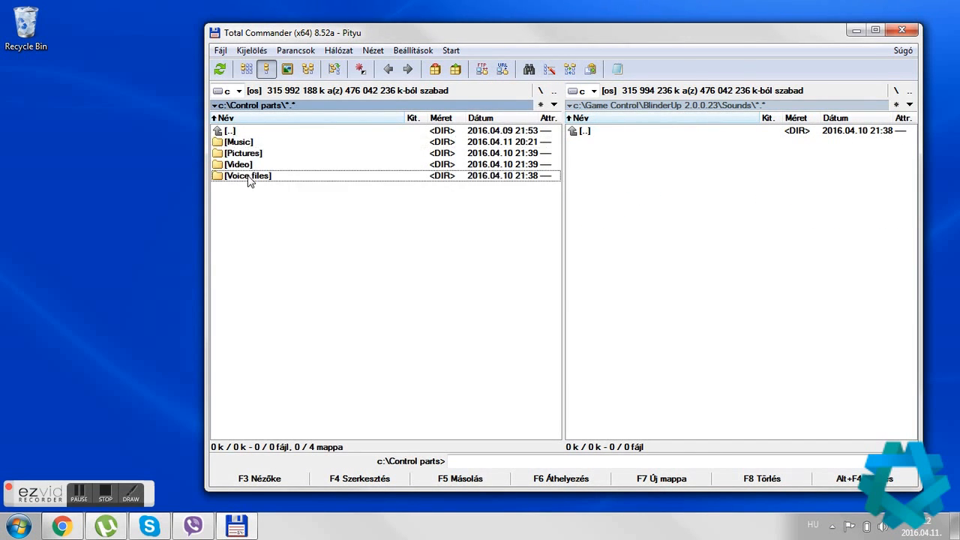
{"action": "double_click", "coordinate": [249, 177]}
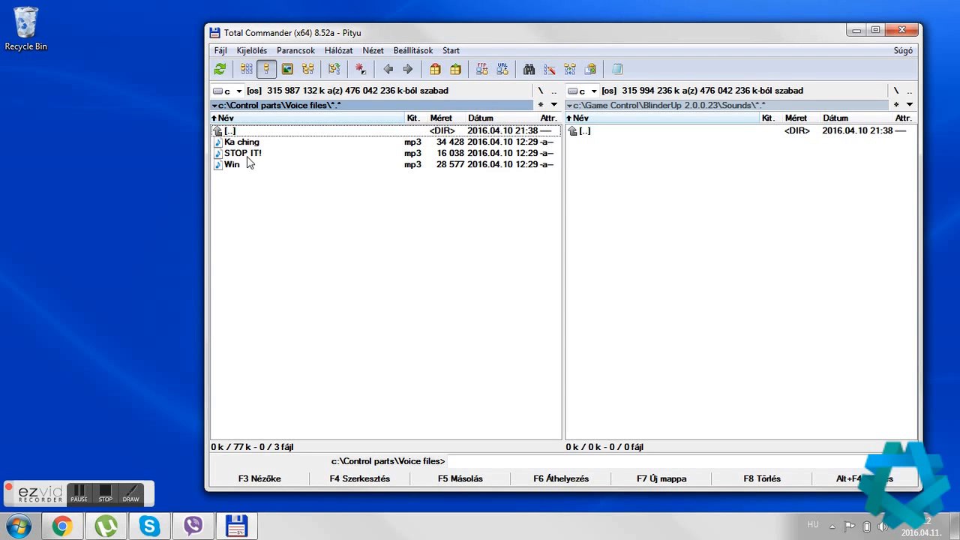
Copy Ka ching.mp3, STOP IT!.mp3 and Win.mp3 from Control parts\Voice files into BlinderUp's Sounds folder
{"action": "left_click", "coordinate": [246, 144]}
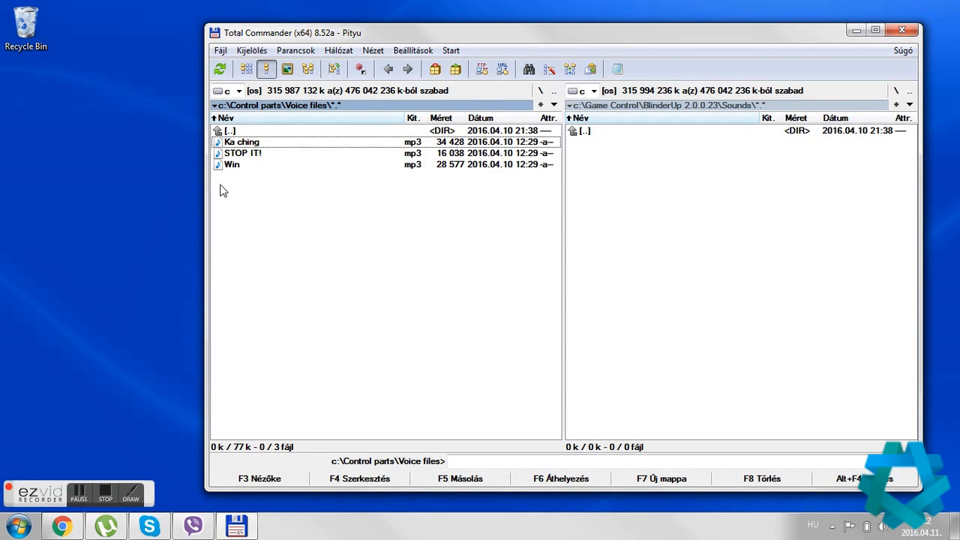
{"action": "key", "text": "ctrl+a"}
{"action": "left_click", "coordinate": [441, 153]}
{"action": "left_click_drag", "start_coordinate": [441, 153], "coordinate": [630, 180]}
{"action": "left_click", "coordinate": [417, 305]}
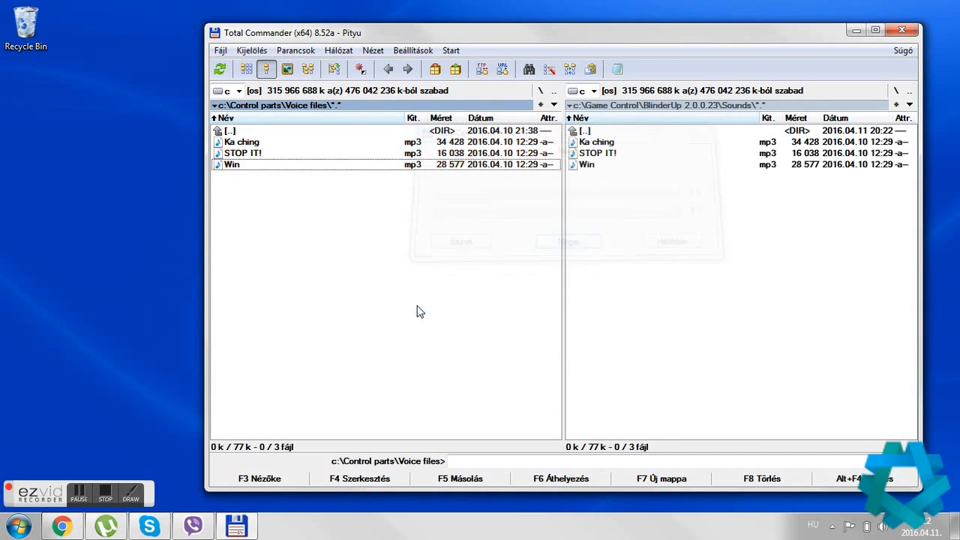
Return to the BlinderUp 2.0.0.23 folder and launch BlinderUp v2.0.0.23 again
{"action": "left_click", "coordinate": [619, 134]}
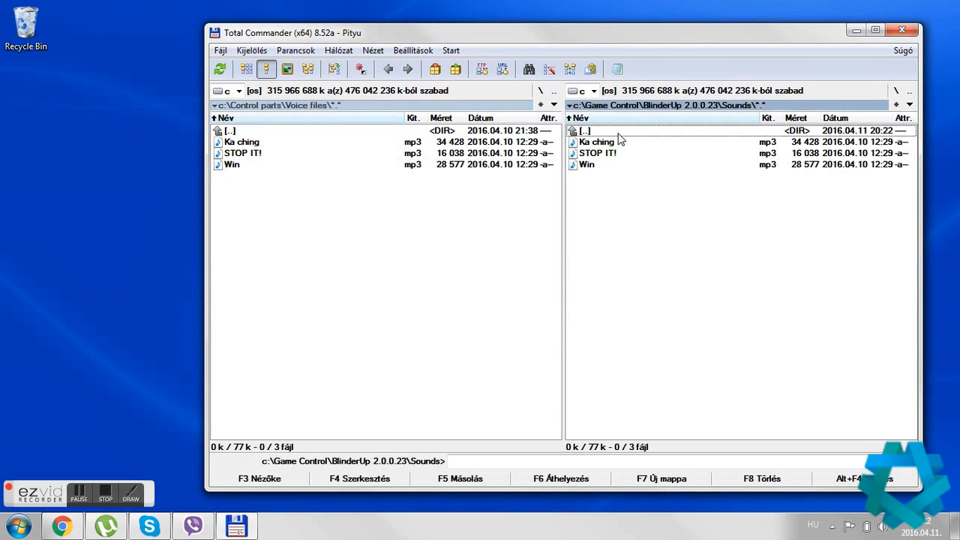
{"action": "double_click", "coordinate": [619, 133]}
{"action": "left_click", "coordinate": [630, 200]}
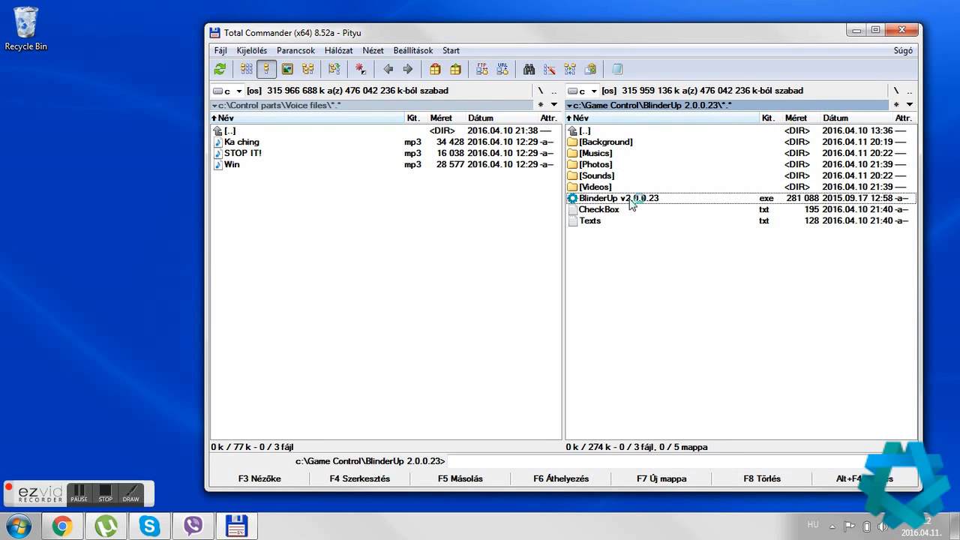
{"action": "double_click", "coordinate": [630, 200]}
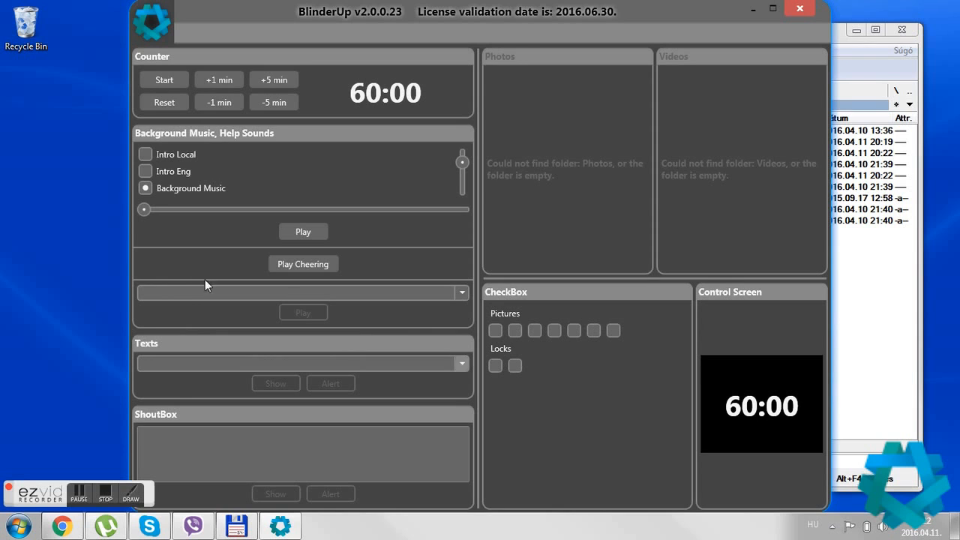
Play the Ka ching.mp3 and Win.mp3 help sounds, and close BlinderUp
{"action": "left_click", "coordinate": [464, 292]}
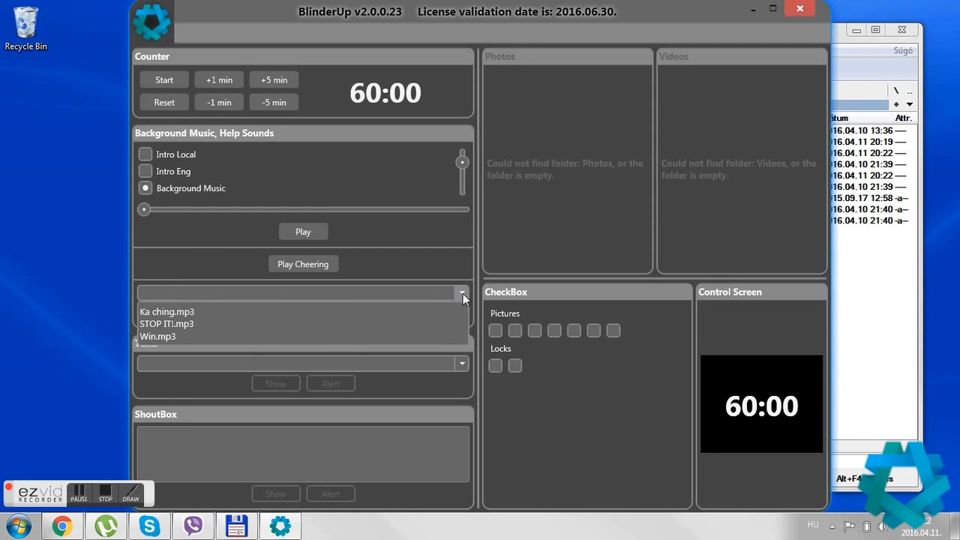
{"action": "left_click", "coordinate": [221, 320]}
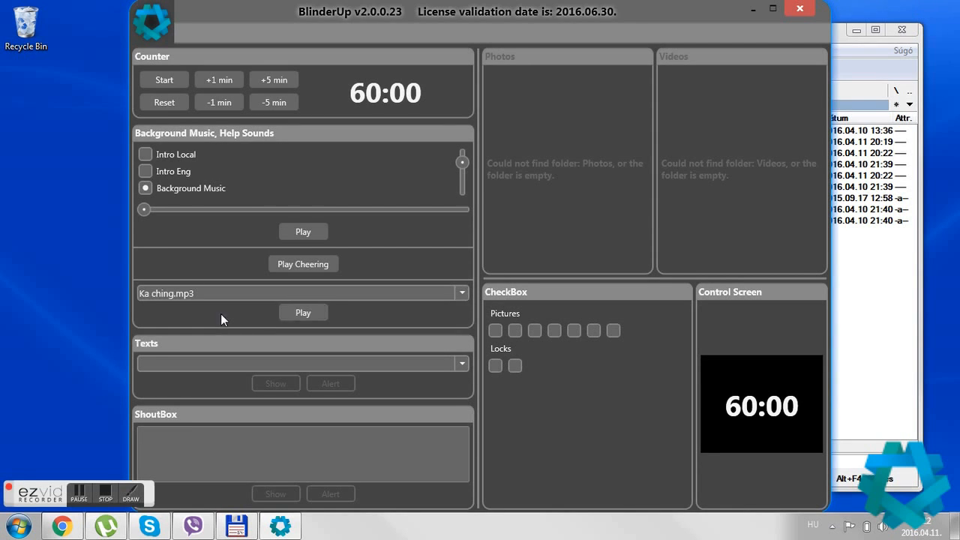
{"action": "left_click", "coordinate": [298, 314]}
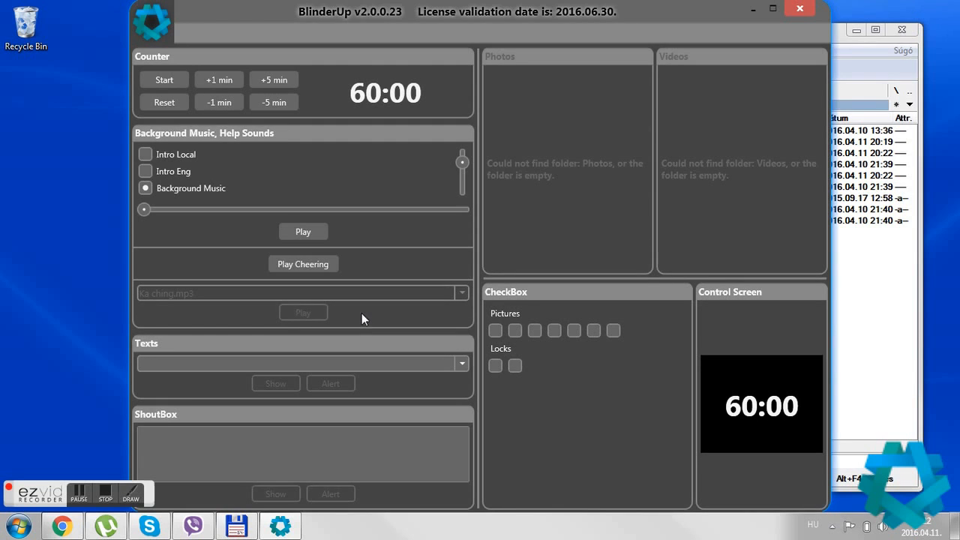
{"action": "left_click", "coordinate": [462, 293]}
{"action": "left_click", "coordinate": [406, 335]}
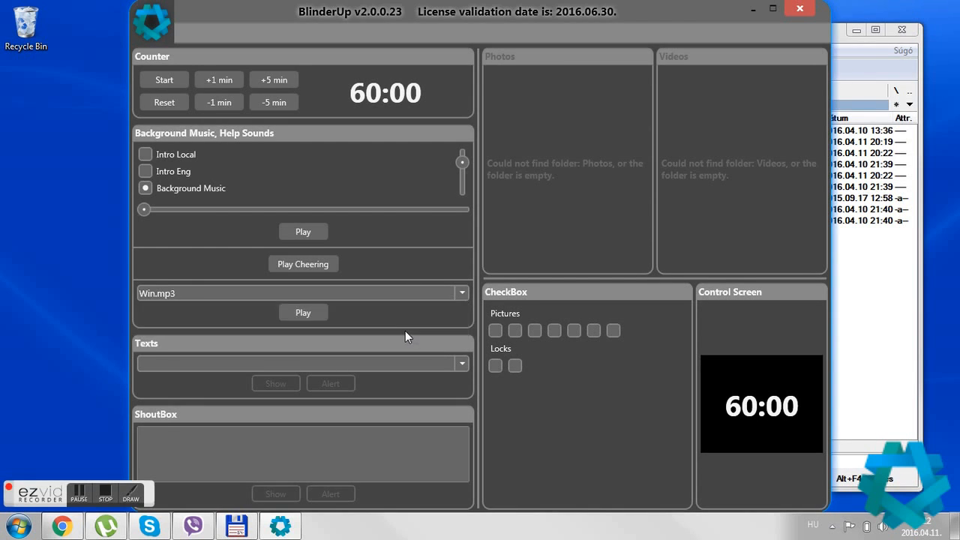
{"action": "left_click", "coordinate": [312, 312]}
{"action": "left_click", "coordinate": [800, 10]}
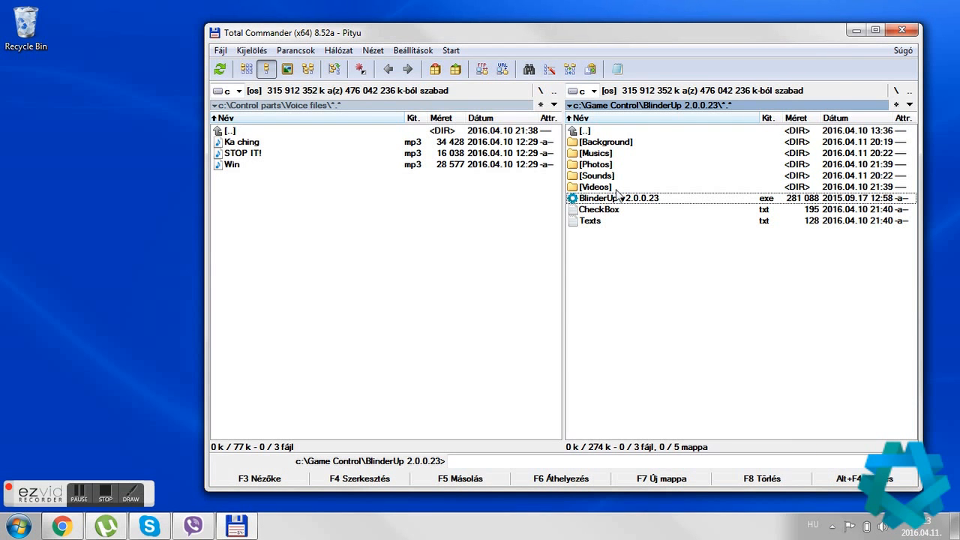
Open Texts.txt from the BlinderUp folder and add the line "You can write anything." below the greeting
{"action": "left_click", "coordinate": [610, 223]}
{"action": "double_click", "coordinate": [610, 222]}
{"action": "left_click", "coordinate": [360, 123]}
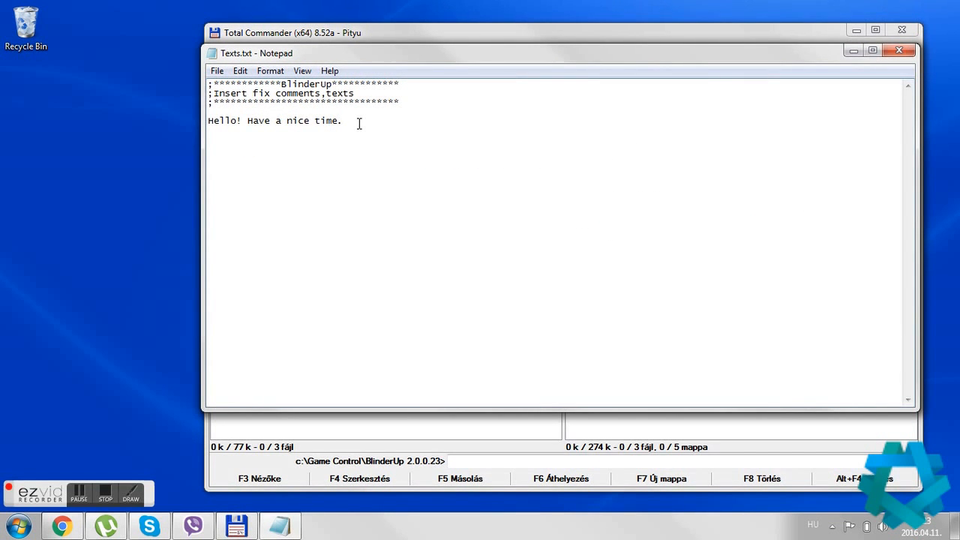
{"action": "key", "text": "Return"}
{"action": "type", "text": "You can write anythin"}
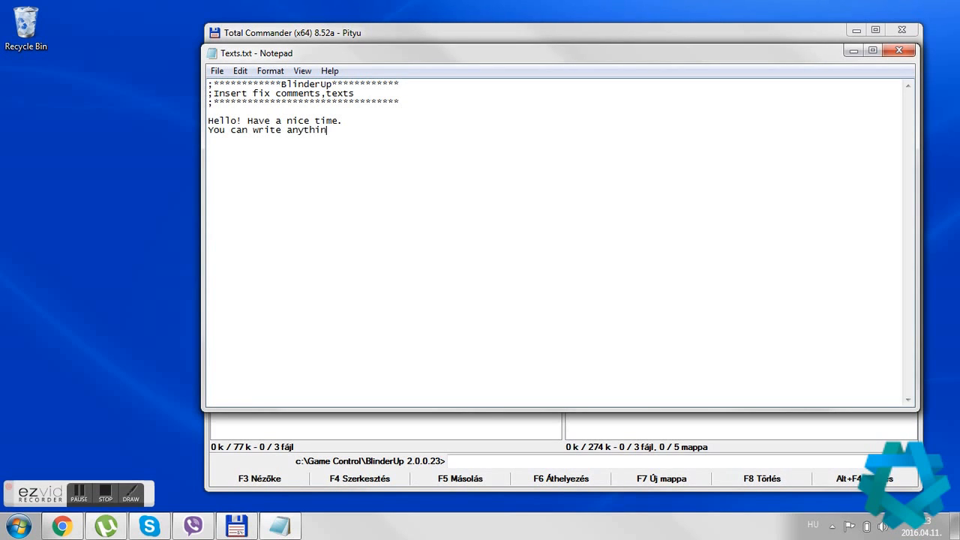
{"action": "type", "text": "g."}
Add two more lines to Texts.txt: "If you hit the Enter button, than it is a new message." and "Great work!"
{"action": "key", "text": "Return"}
{"action": "type", "text": "If you hit the Enter button"}
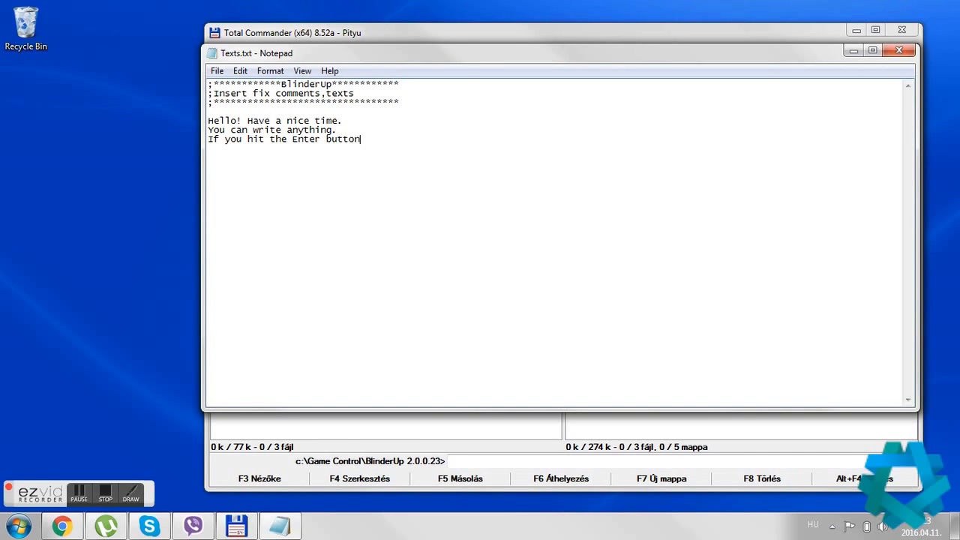
{"action": "type", "text": ", than it is a new message"}
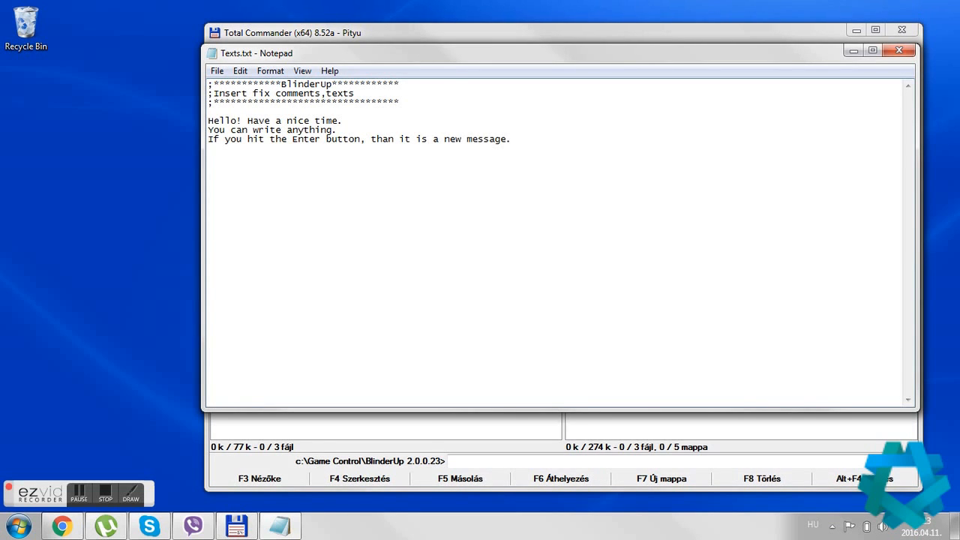
{"action": "type", "text": "."}
{"action": "key", "text": "Return"}
{"action": "type", "text": "Great work!"}
Save Texts.txt and close Notepad
{"action": "left_click", "coordinate": [214, 73]}
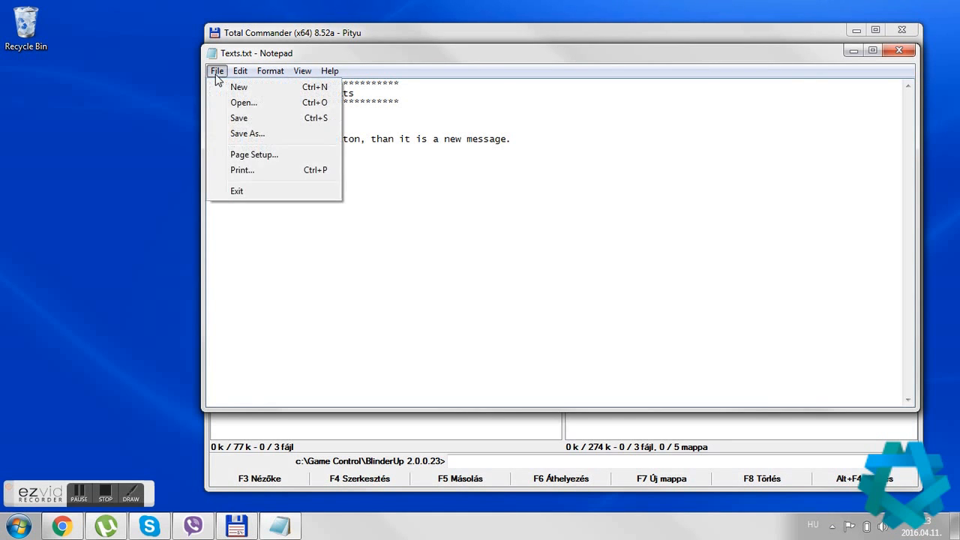
{"action": "left_click", "coordinate": [239, 118]}
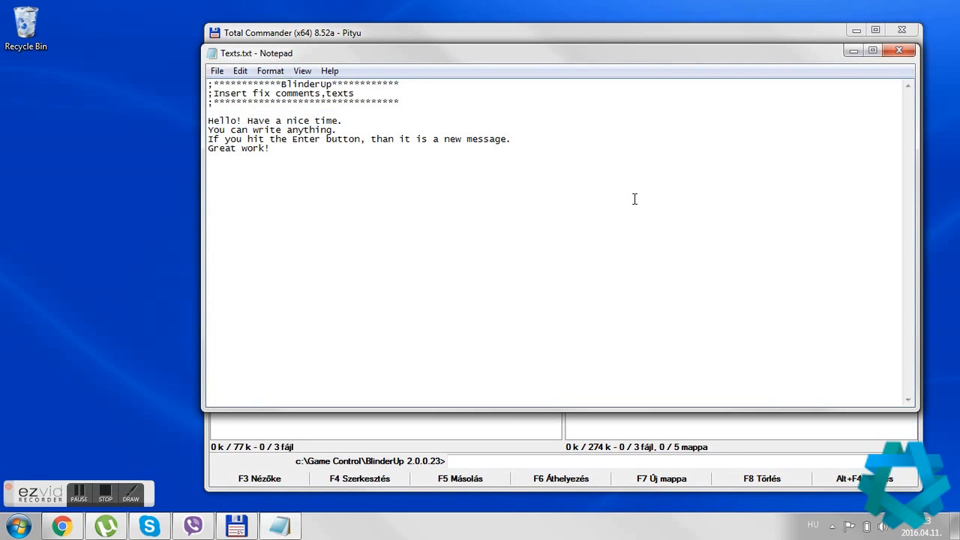
{"action": "left_click", "coordinate": [899, 51]}
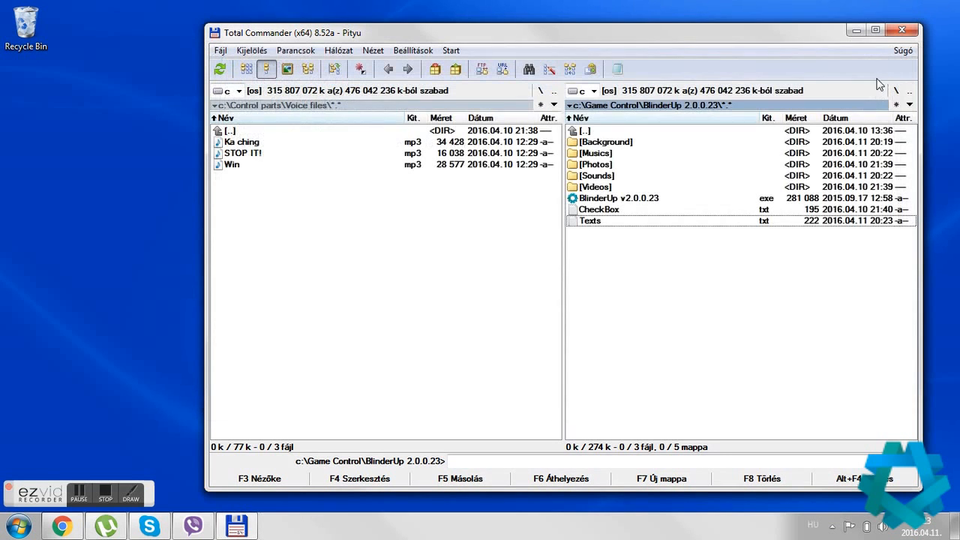
Relaunch BlinderUp v2.0.0.23, and show and hide the predefined text "Hello! Have a nice time." on the control screen
{"action": "double_click", "coordinate": [630, 201]}
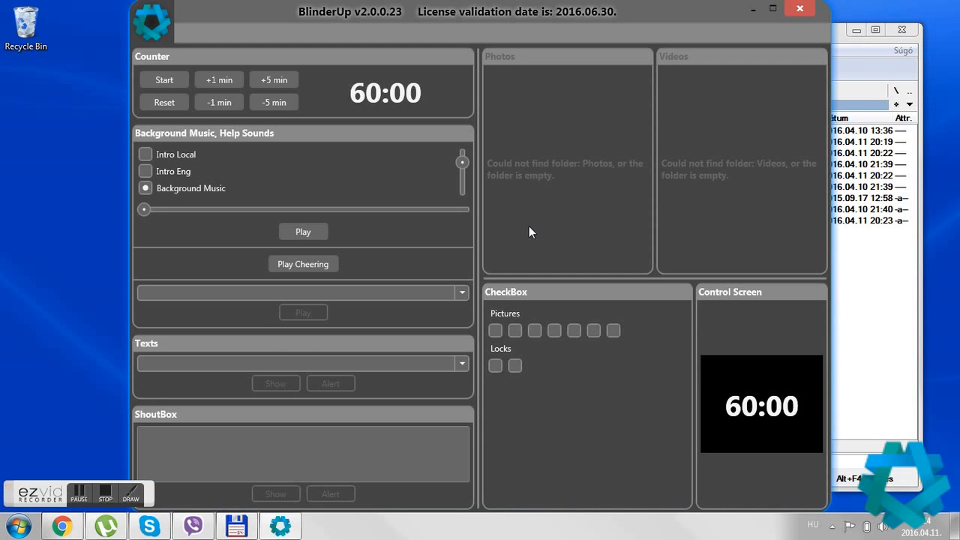
{"action": "left_click", "coordinate": [460, 364]}
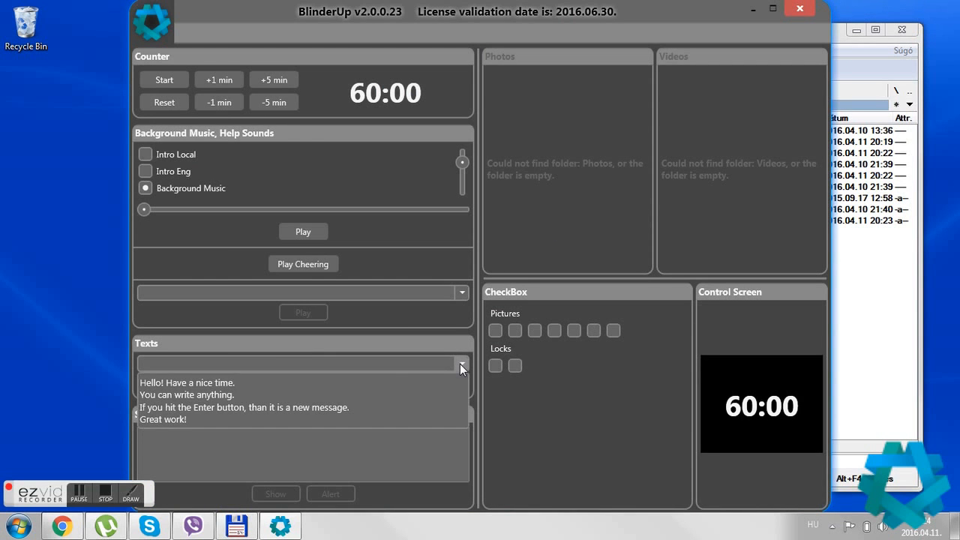
{"action": "left_click", "coordinate": [219, 384]}
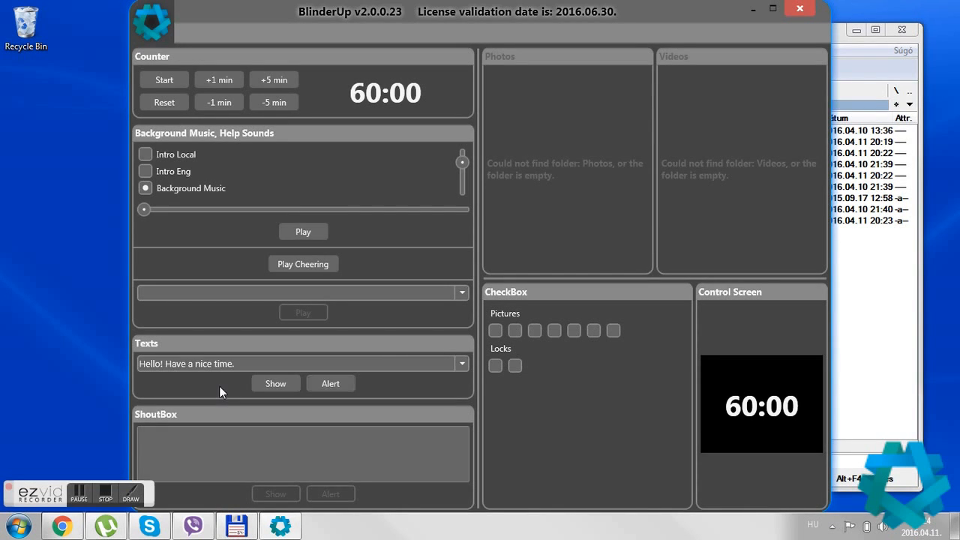
{"action": "left_click", "coordinate": [258, 384]}
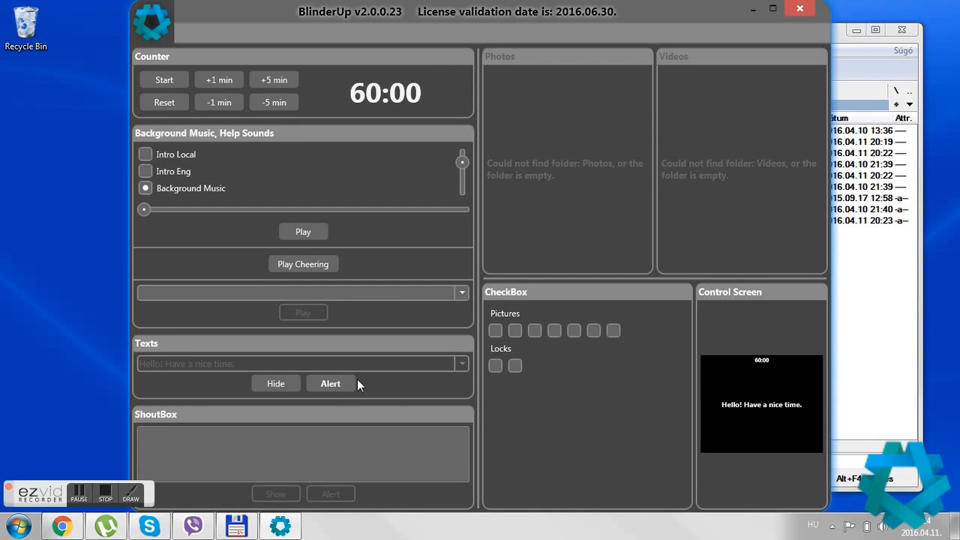
{"action": "left_click", "coordinate": [270, 382]}
Show the predefined text "You can write anything." on the control screen and hide it again
{"action": "left_click", "coordinate": [454, 363]}
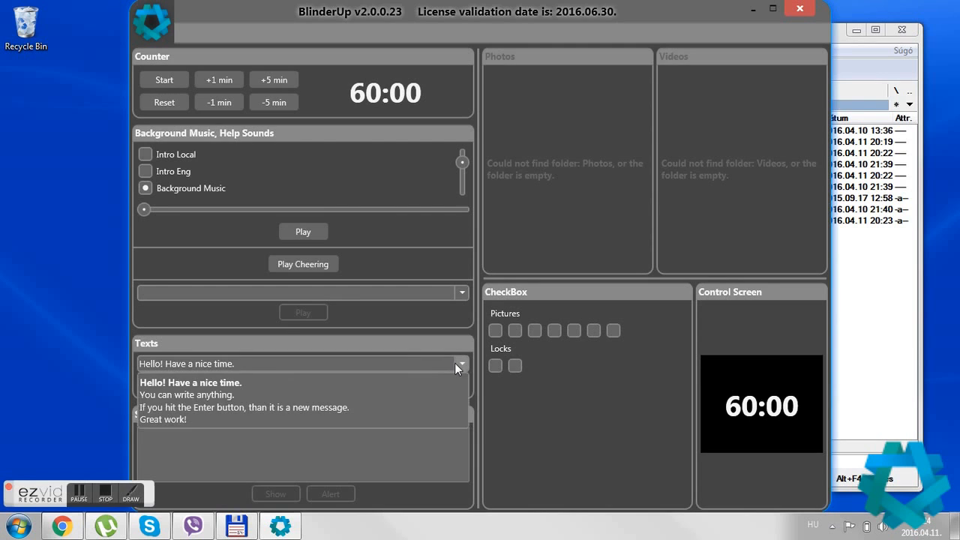
{"action": "left_click", "coordinate": [209, 396]}
{"action": "left_click", "coordinate": [265, 386]}
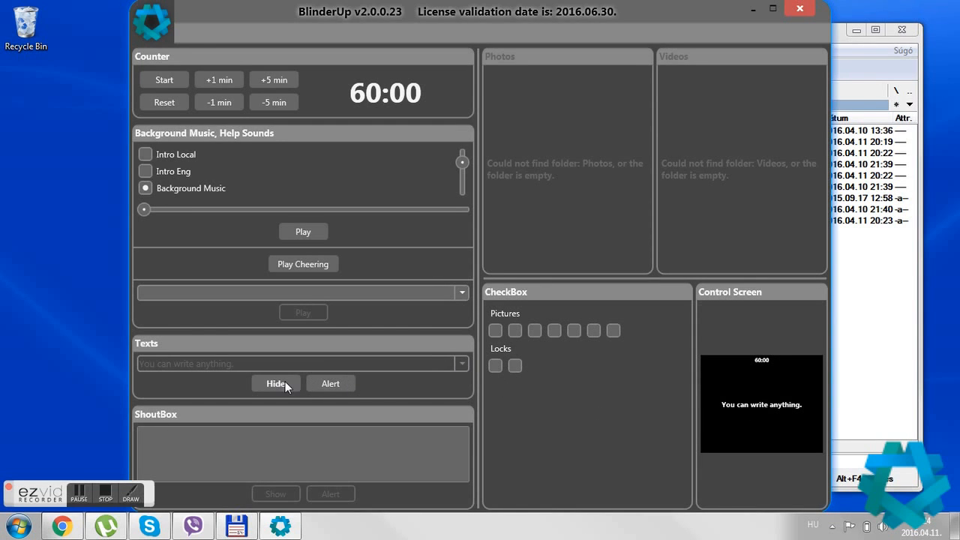
{"action": "left_click", "coordinate": [283, 382]}
Show the predefined text "Great work!" on the control screen and hide it again
{"action": "left_click", "coordinate": [464, 363]}
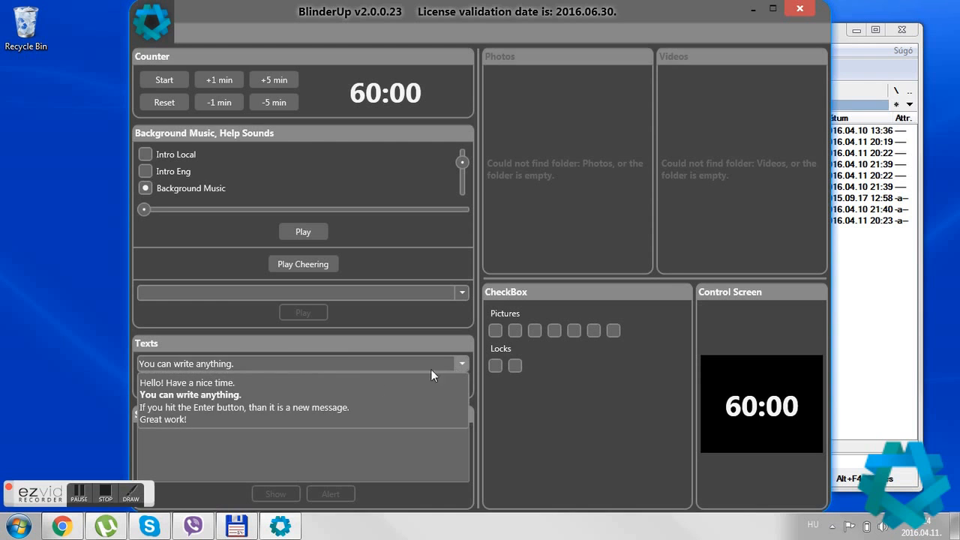
{"action": "left_click", "coordinate": [180, 419]}
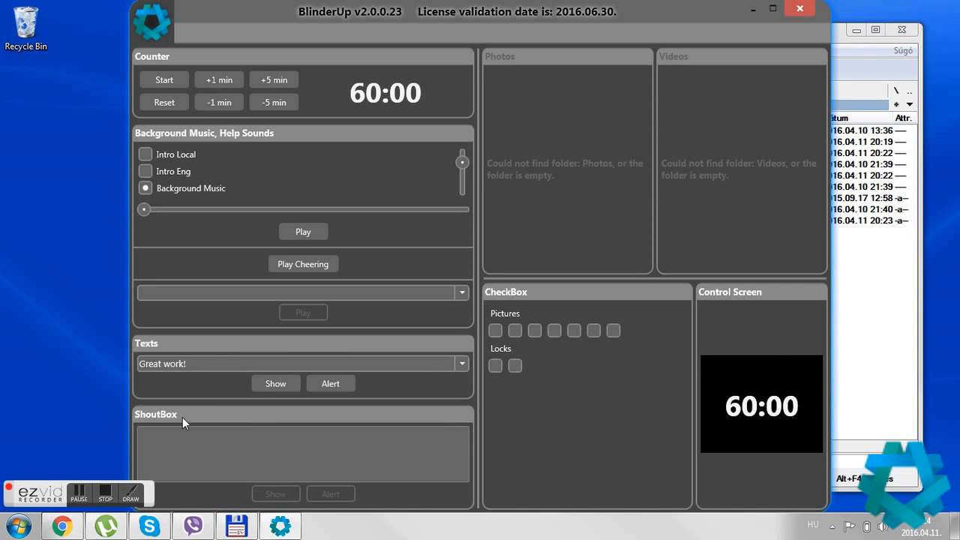
{"action": "left_click", "coordinate": [270, 384]}
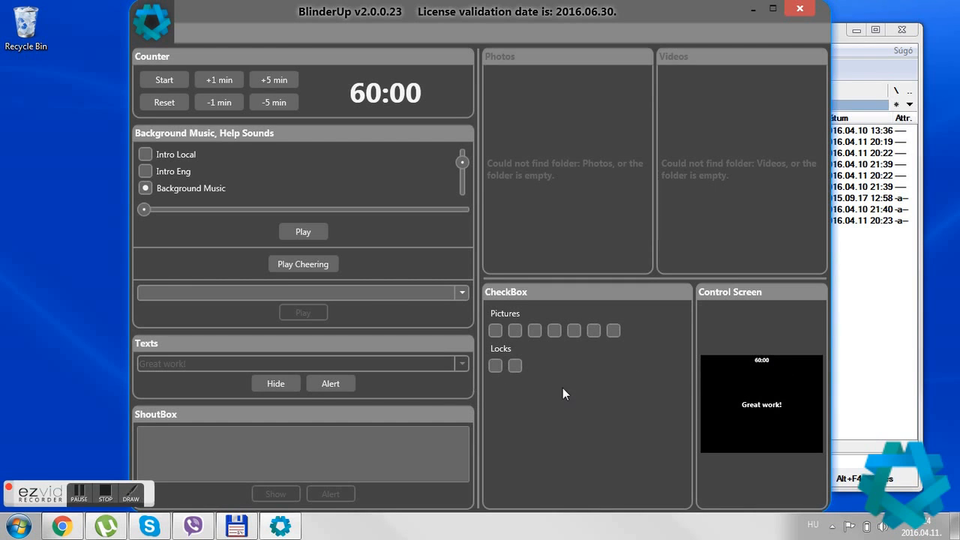
{"action": "left_click", "coordinate": [273, 385]}
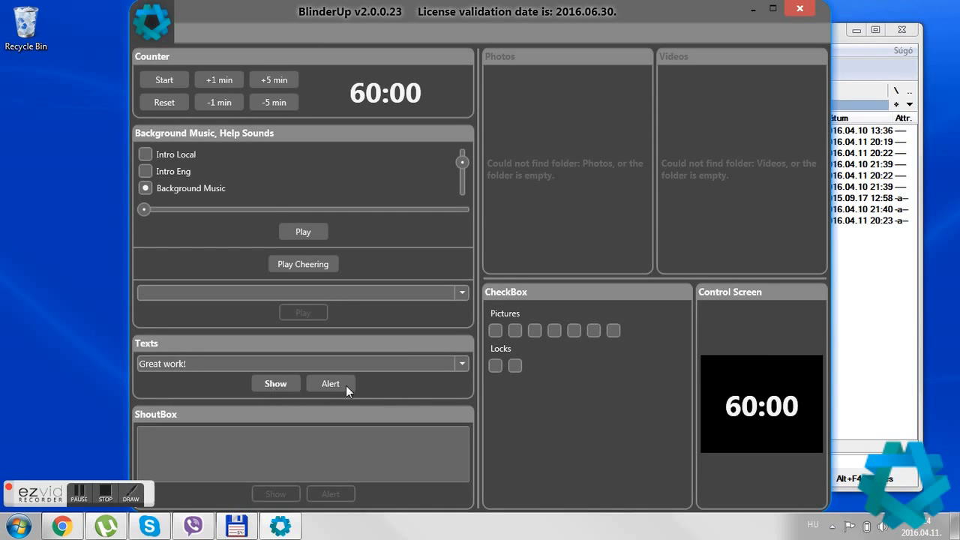
Write "But you can make temporary messages here." in the ShoutBox and show it on the control screen
{"action": "left_click", "coordinate": [263, 435]}
{"action": "type", "text": "But yo"}
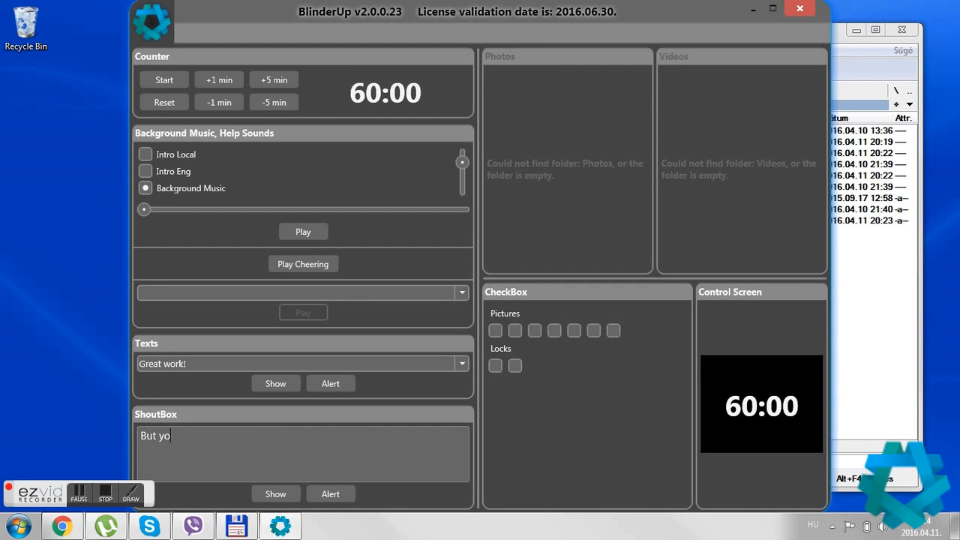
{"action": "type", "text": "u can make temporary m"}
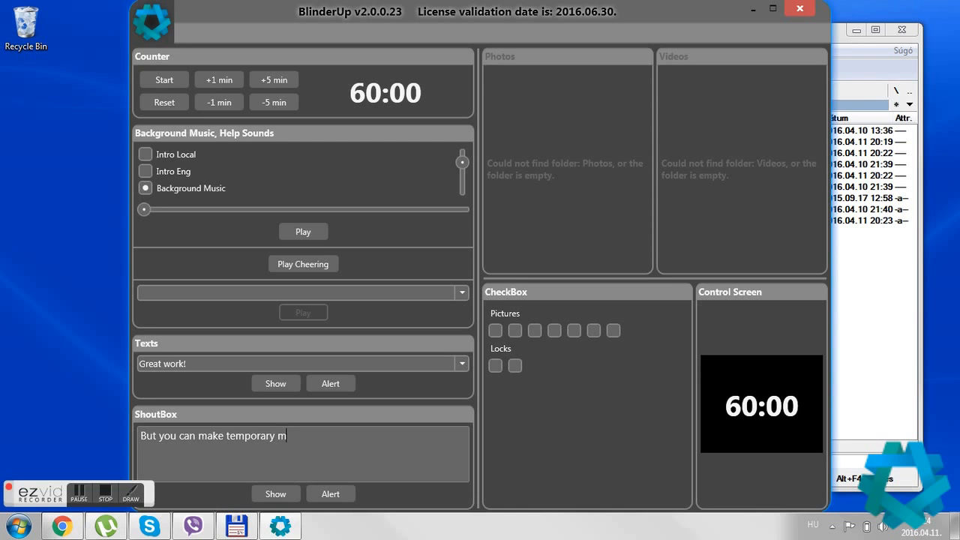
{"action": "type", "text": "essages here."}
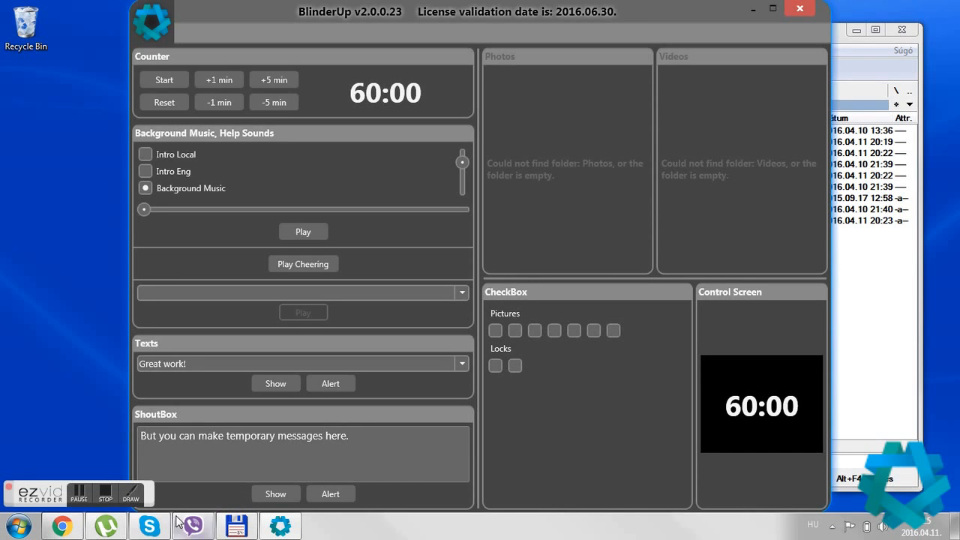
{"action": "left_click", "coordinate": [275, 494]}
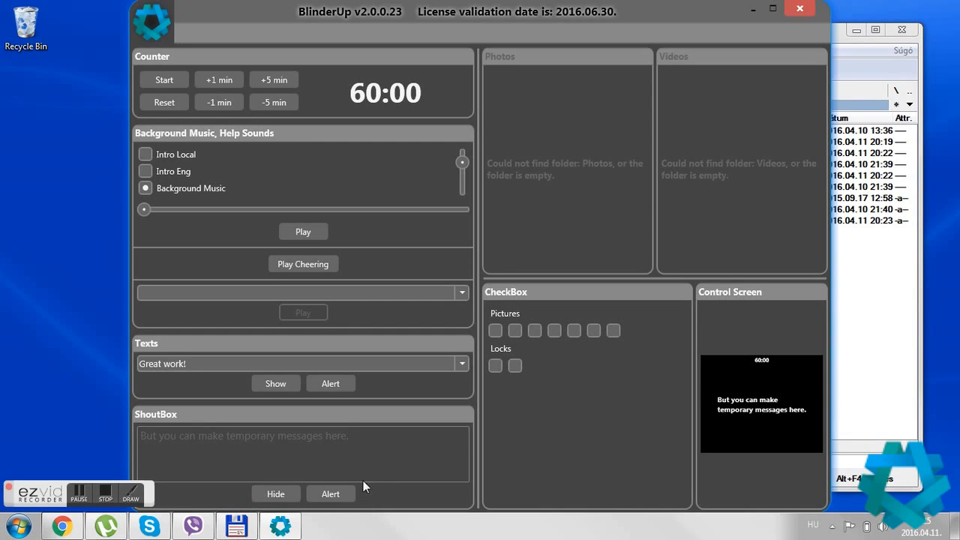
Hide the temporary ShoutBox message from the control screen and close BlinderUp
{"action": "left_click", "coordinate": [270, 494]}
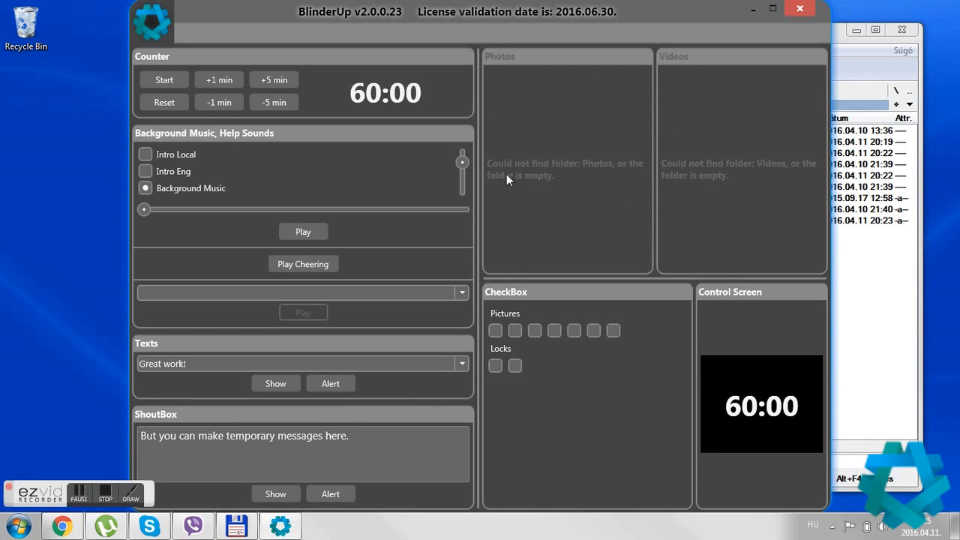
{"action": "left_click", "coordinate": [799, 9]}
In Total Commander, copy all the picture files from Control parts\Pictures into BlinderUp 2.0.0.23's Photos folder
{"action": "left_click", "coordinate": [660, 166]}
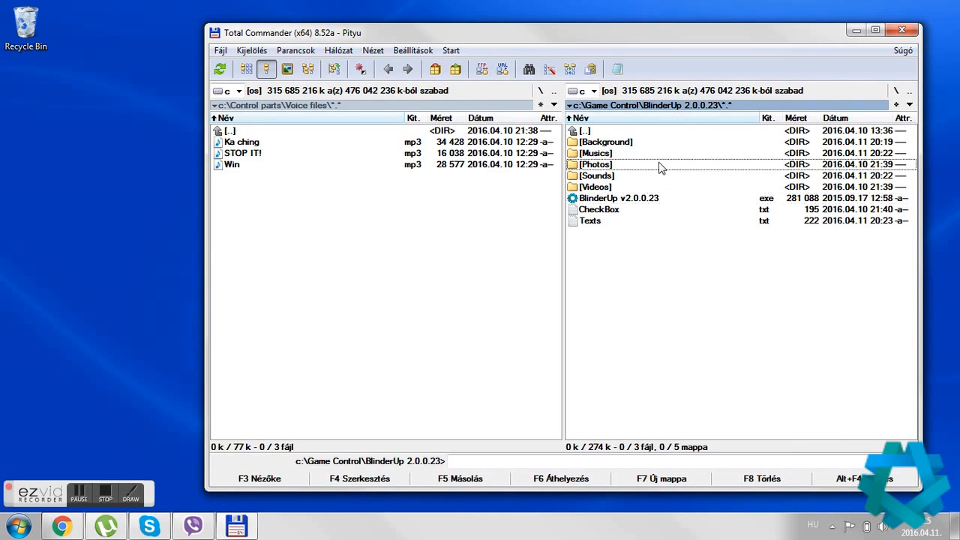
{"action": "double_click", "coordinate": [660, 166]}
{"action": "double_click", "coordinate": [224, 135]}
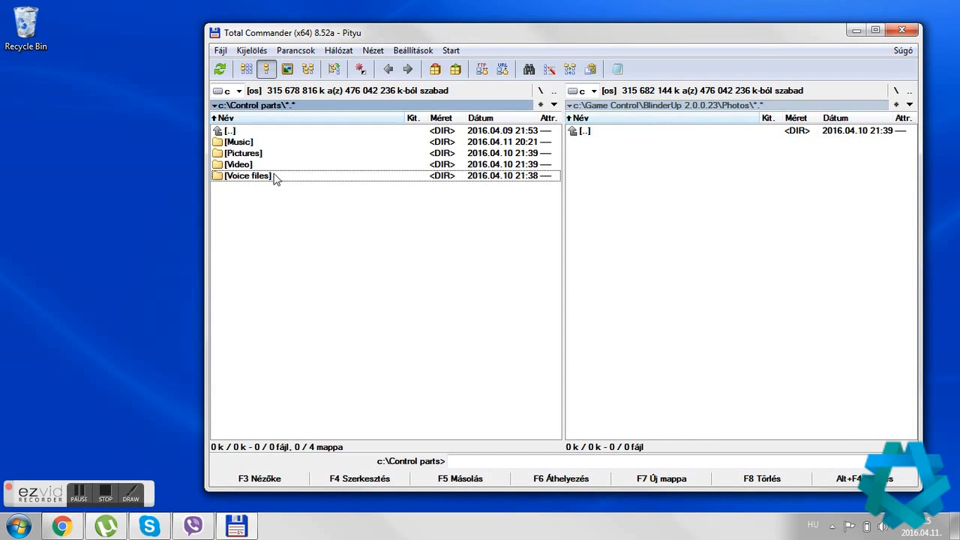
{"action": "double_click", "coordinate": [276, 155]}
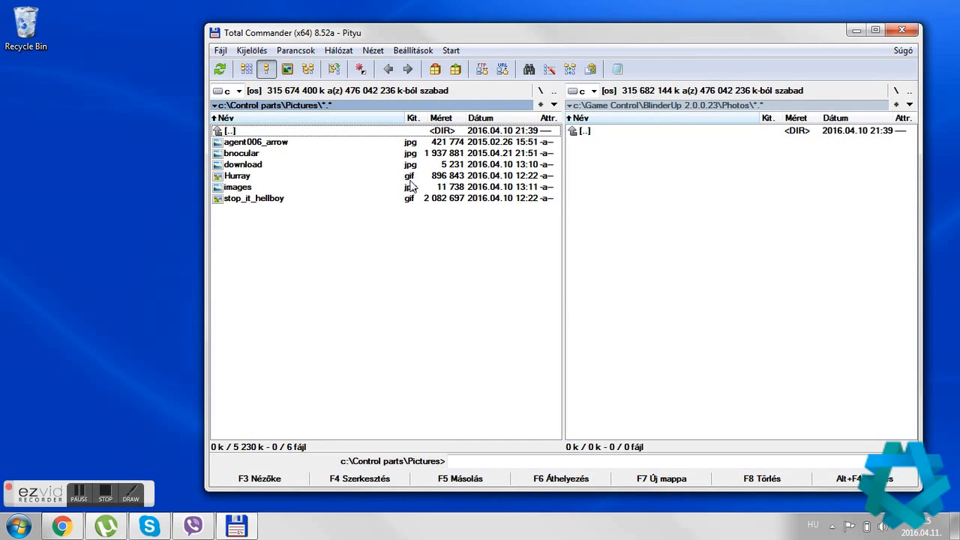
{"action": "left_click", "coordinate": [291, 144]}
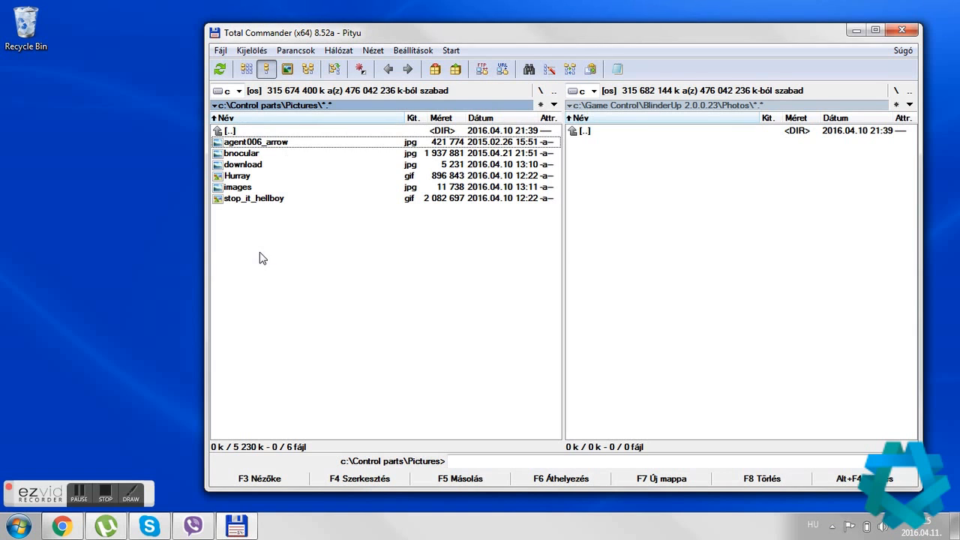
{"action": "left_click", "coordinate": [274, 200], "text": "shift"}
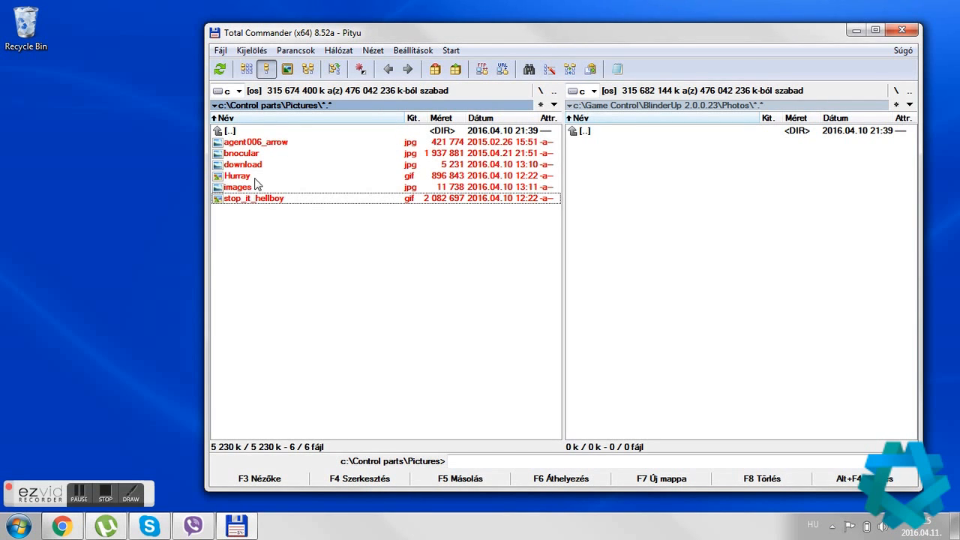
{"action": "left_click_drag", "start_coordinate": [248, 179], "coordinate": [760, 210]}
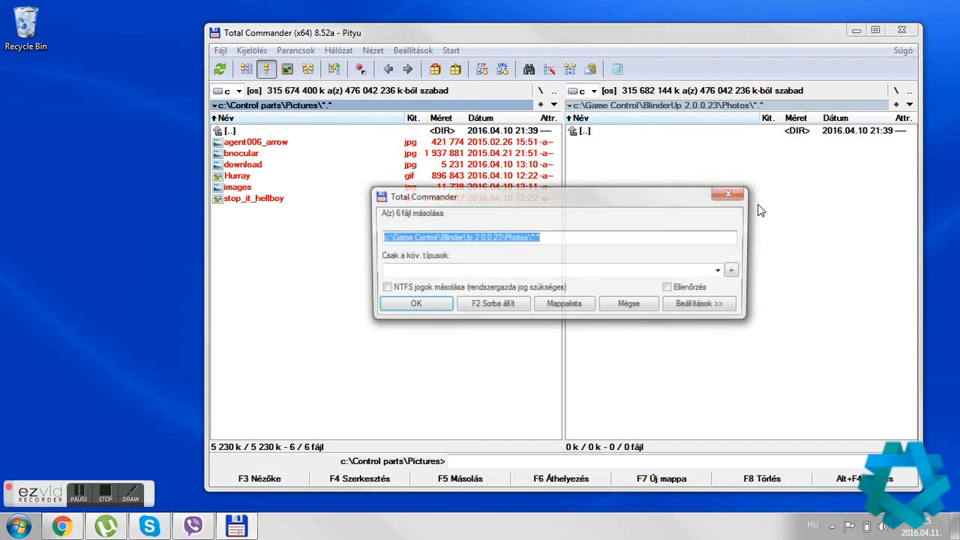
{"action": "left_click", "coordinate": [434, 310]}
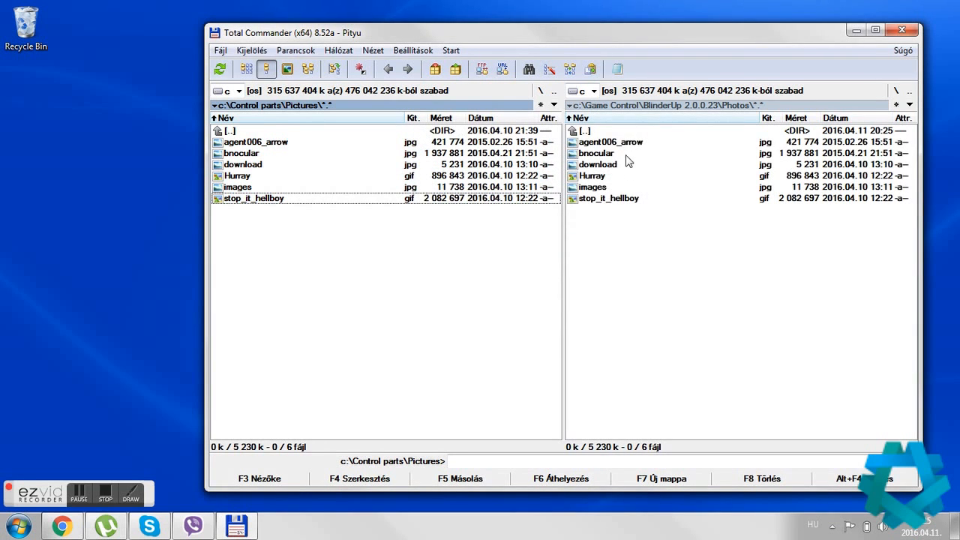
Relaunch BlinderUp v2.0.0.23 from its program folder and start the countdown
{"action": "double_click", "coordinate": [631, 135]}
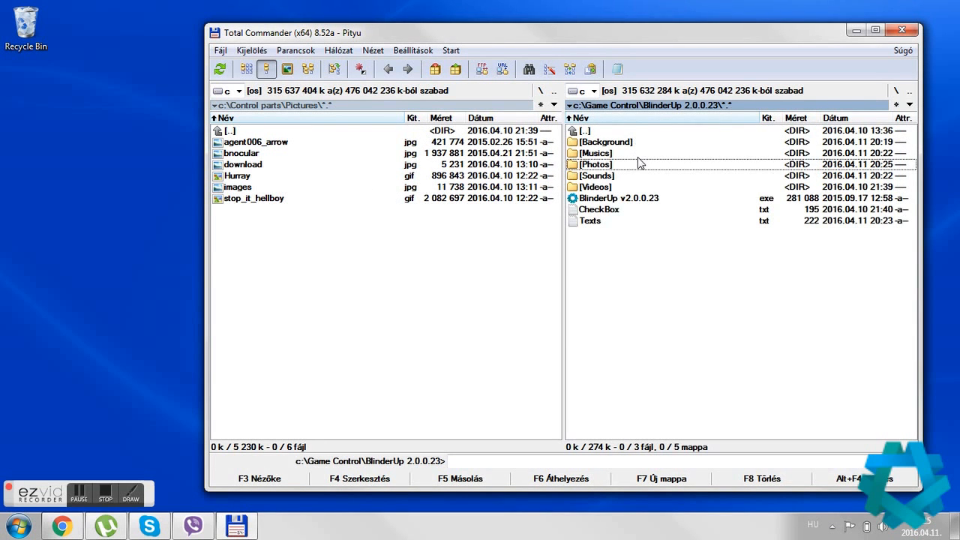
{"action": "left_click", "coordinate": [636, 199]}
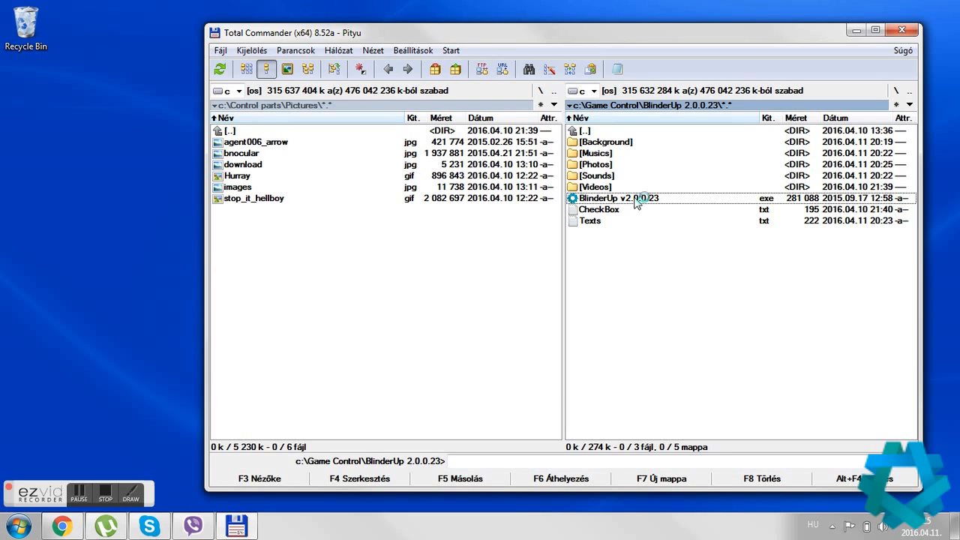
{"action": "double_click", "coordinate": [668, 199]}
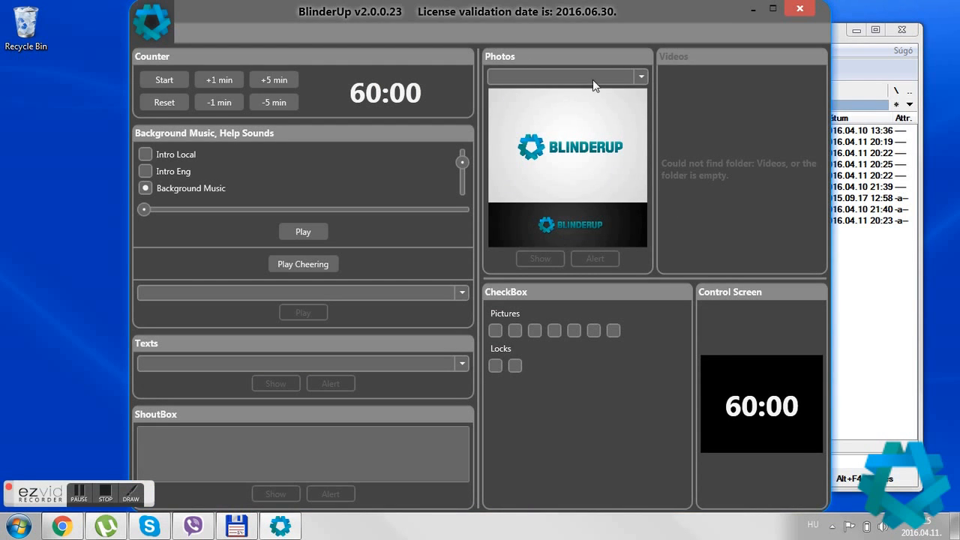
{"action": "left_click", "coordinate": [173, 81]}
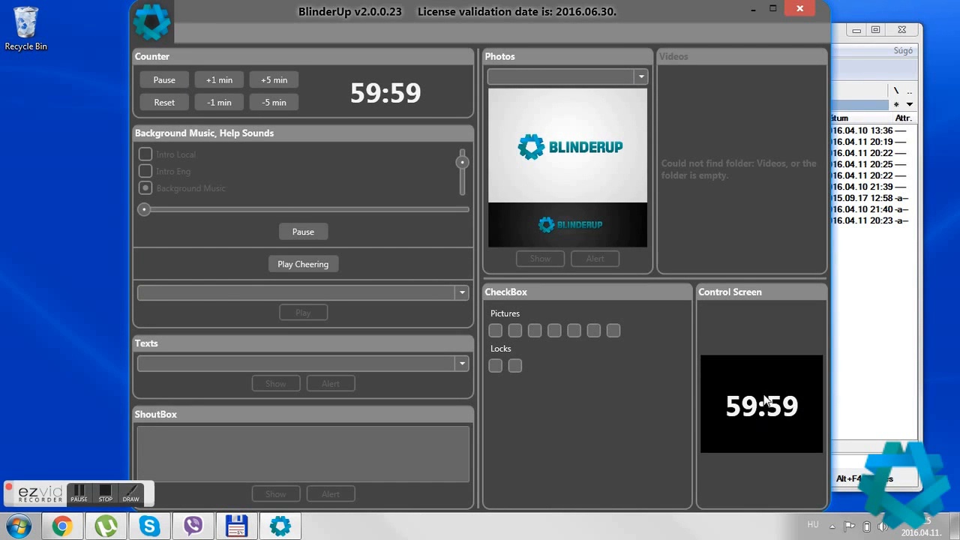
Show the photo agent006_arrow.jpg on the control screen and hide it again
{"action": "left_click", "coordinate": [641, 77]}
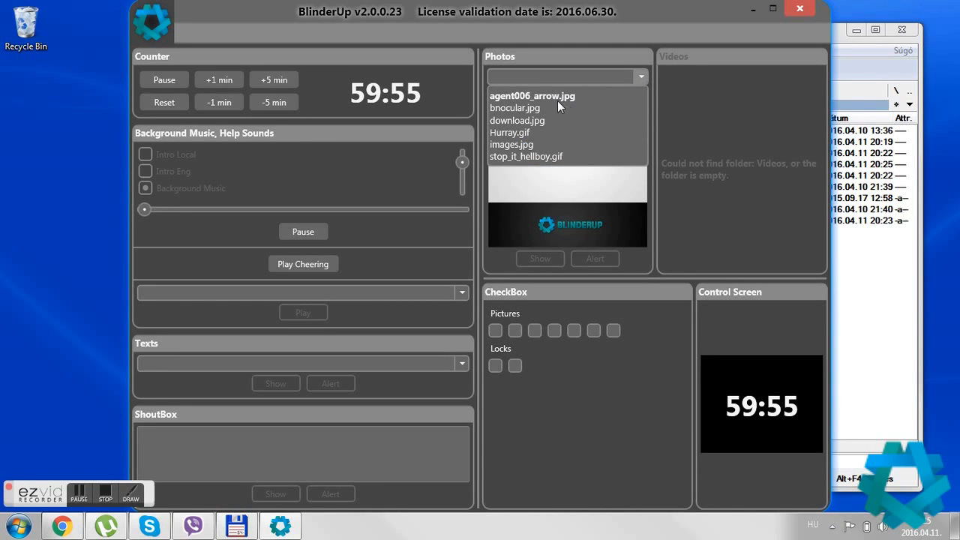
{"action": "left_click", "coordinate": [557, 99]}
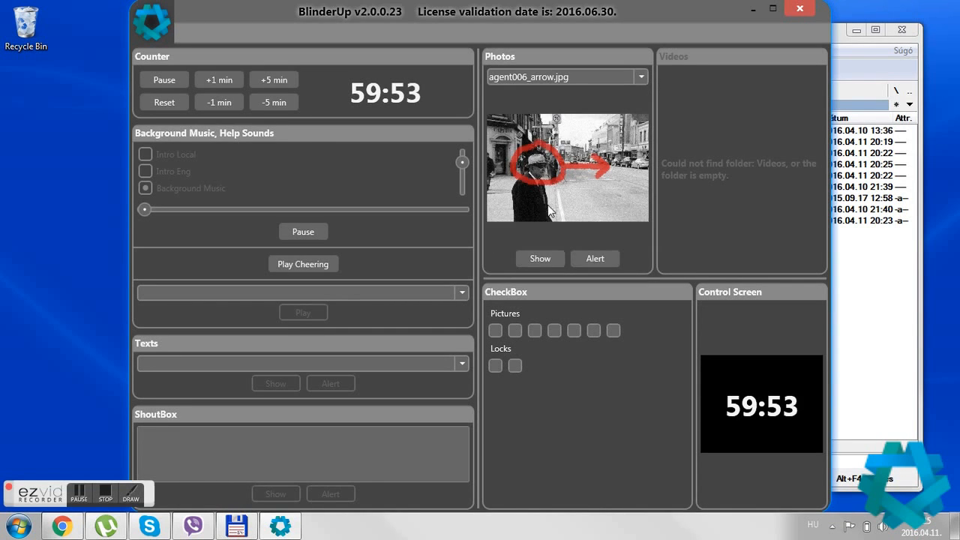
{"action": "left_click", "coordinate": [540, 258]}
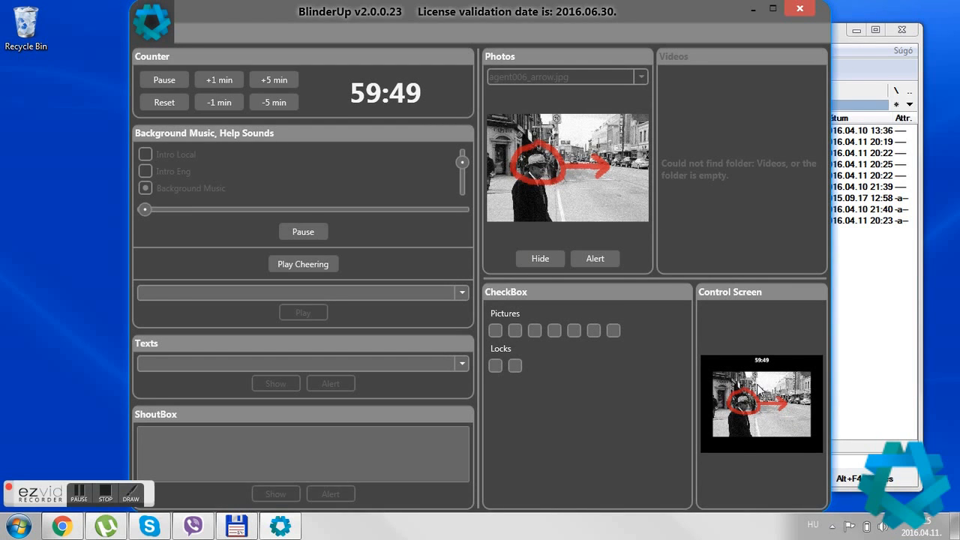
{"action": "left_click", "coordinate": [550, 259]}
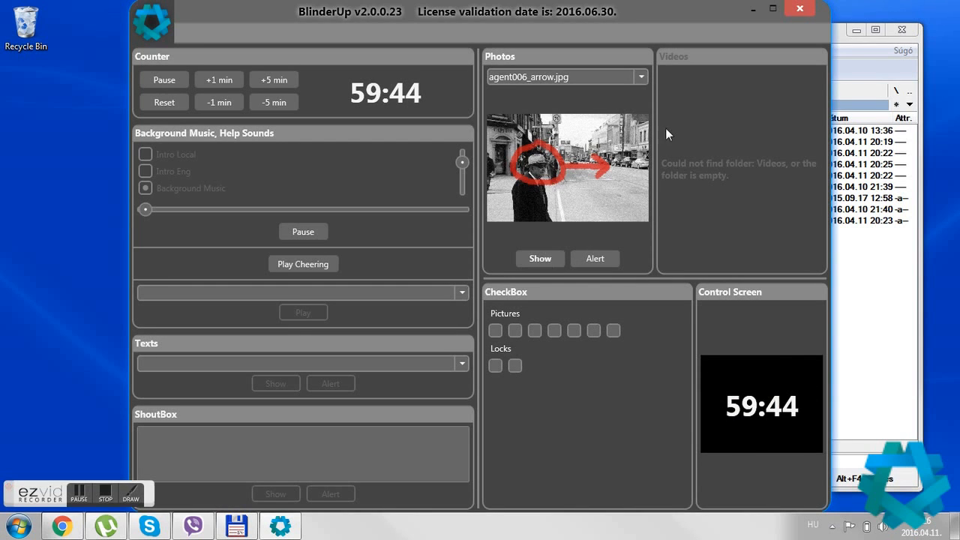
Show the animated picture Hurray.gif on the control screen and hide it again
{"action": "left_click", "coordinate": [640, 79]}
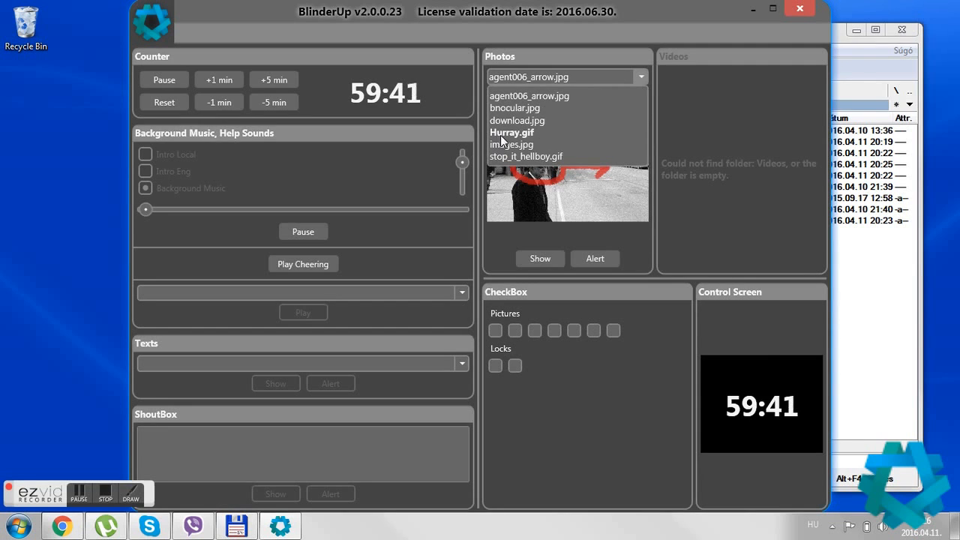
{"action": "left_click", "coordinate": [501, 137]}
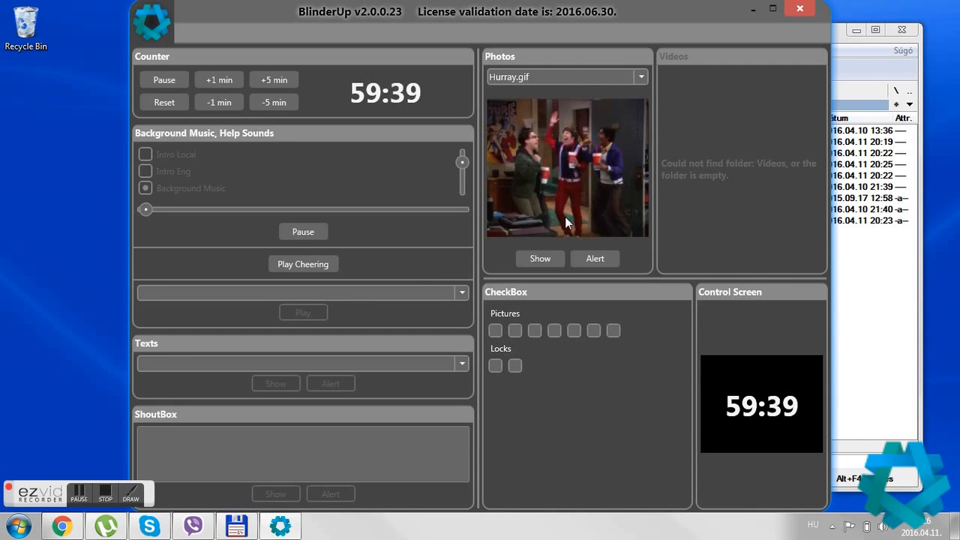
{"action": "left_click", "coordinate": [553, 256]}
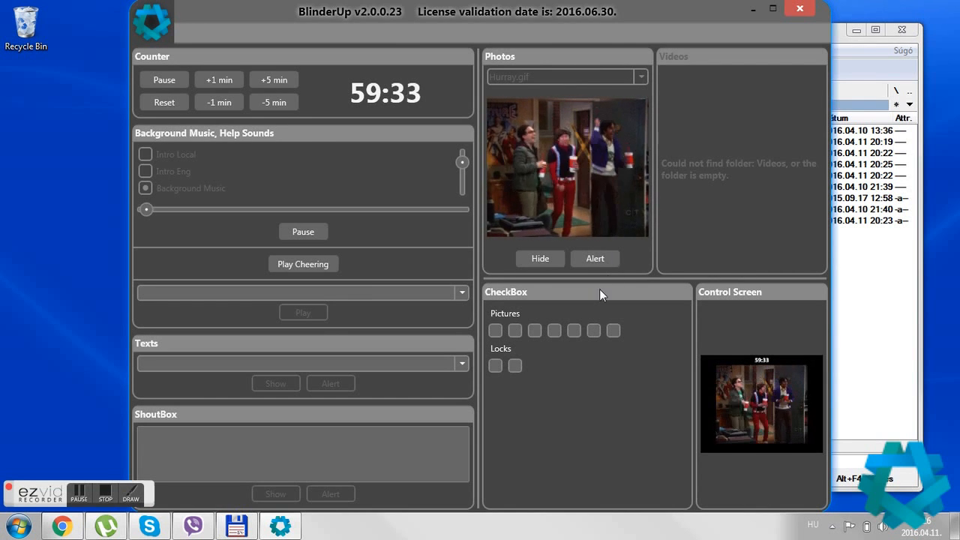
{"action": "left_click", "coordinate": [547, 264]}
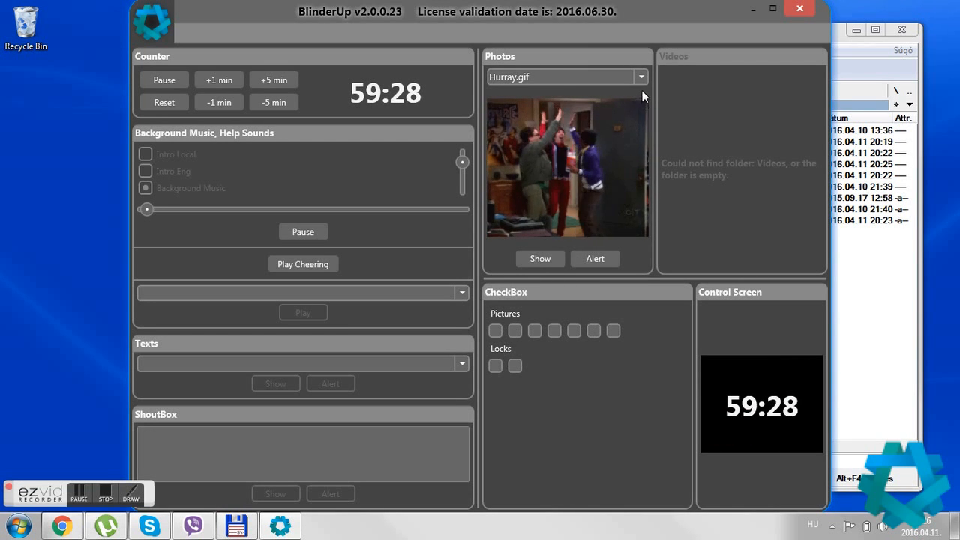
Close BlinderUp and, in Total Commander, copy focked.avi and Wildlife.wmv from Control parts\Video into BlinderUp 2.0.0.23's Videos folder
{"action": "left_click", "coordinate": [799, 9]}
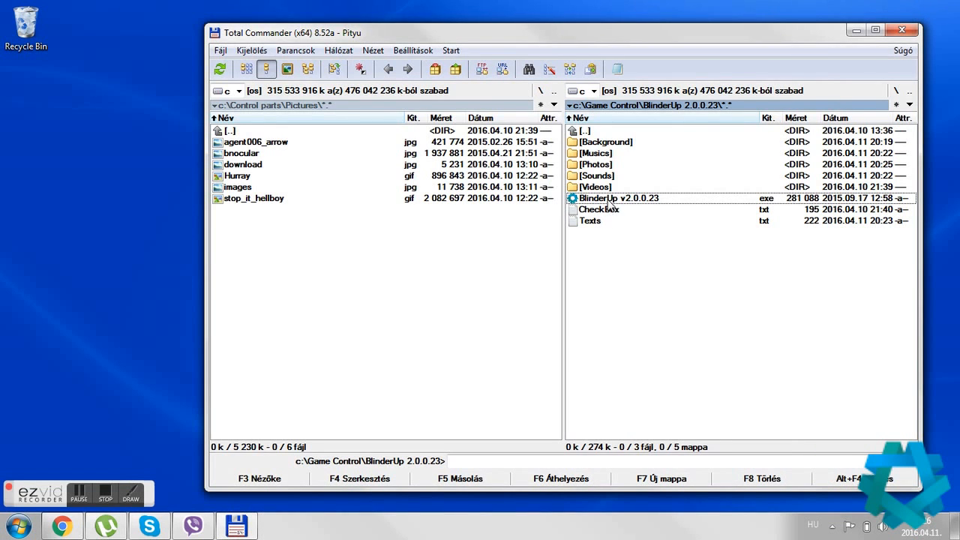
{"action": "left_click", "coordinate": [591, 191]}
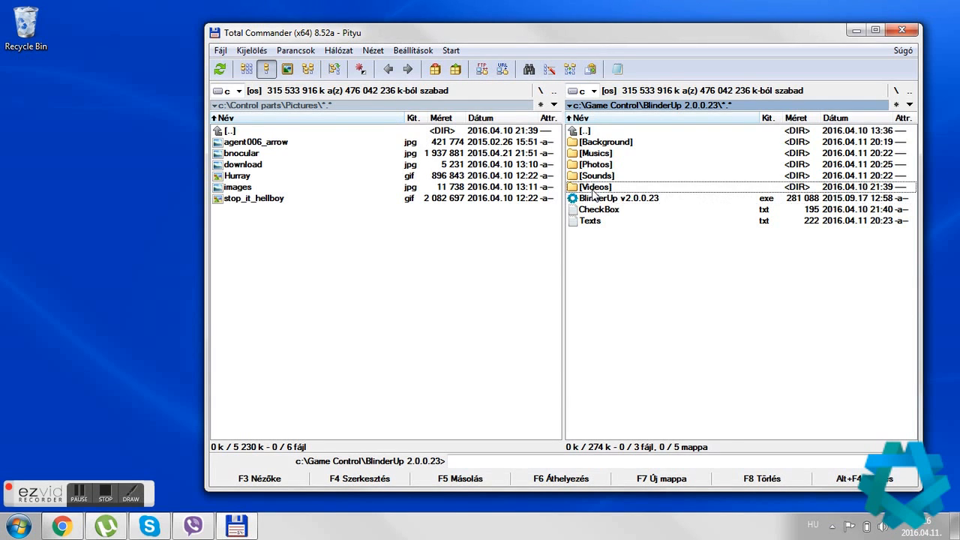
{"action": "double_click", "coordinate": [594, 189]}
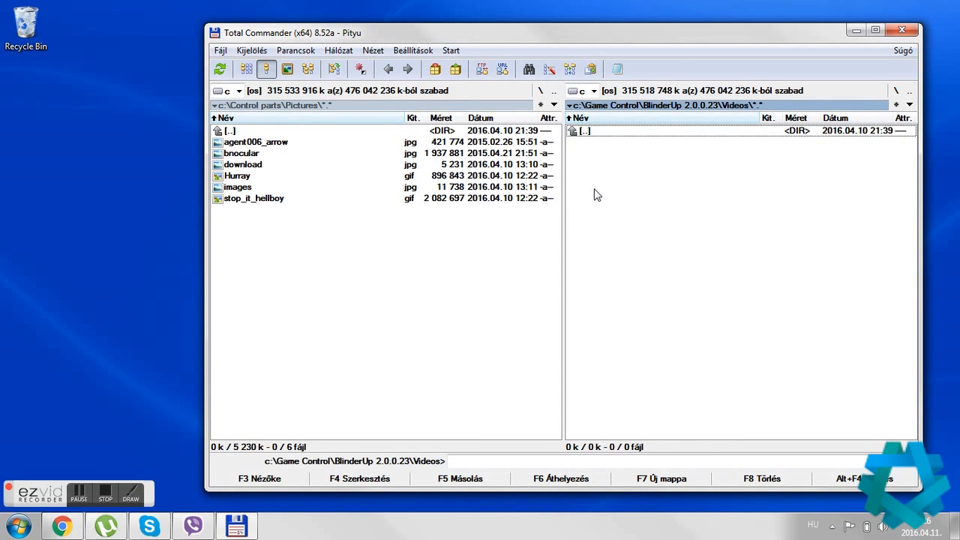
{"action": "double_click", "coordinate": [252, 133]}
{"action": "double_click", "coordinate": [255, 165]}
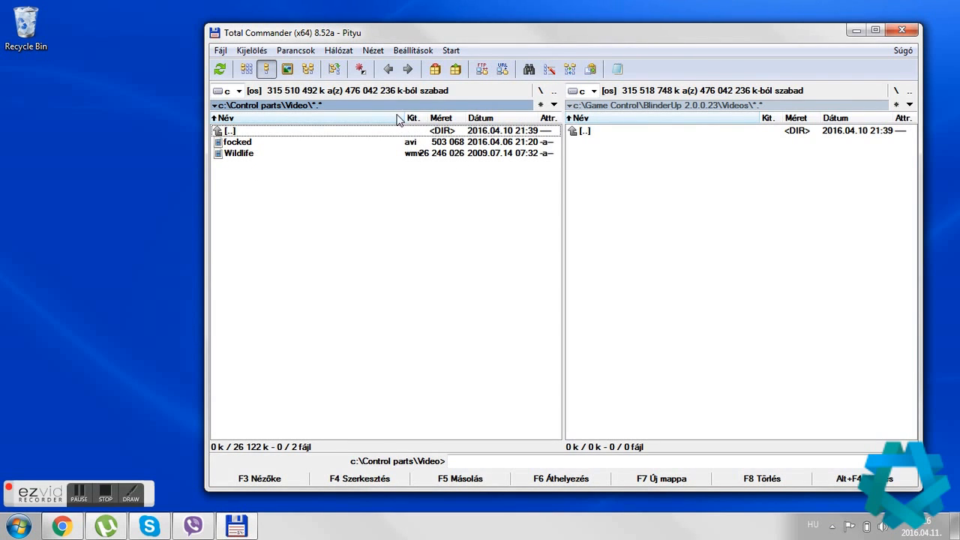
{"action": "left_click_drag", "start_coordinate": [404, 118], "coordinate": [443, 122]}
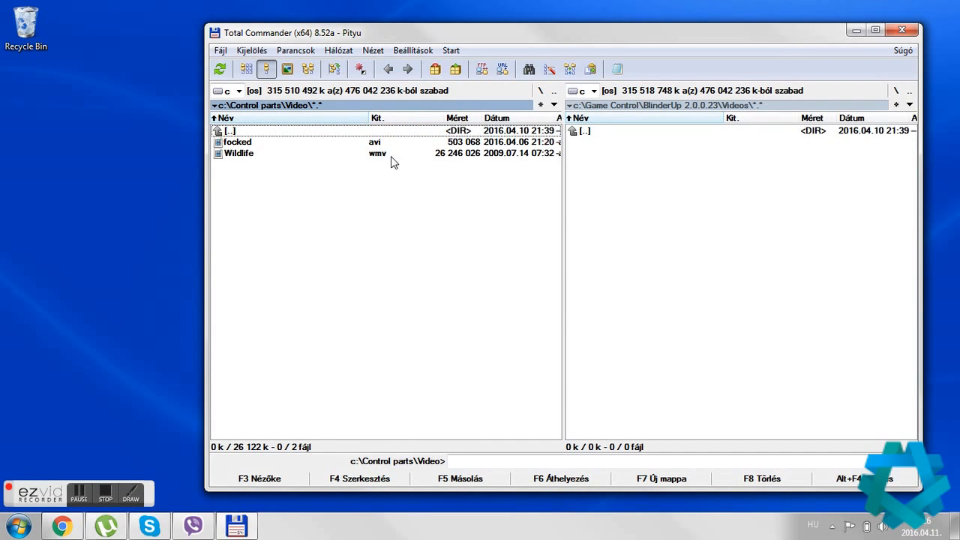
{"action": "left_click", "coordinate": [296, 143]}
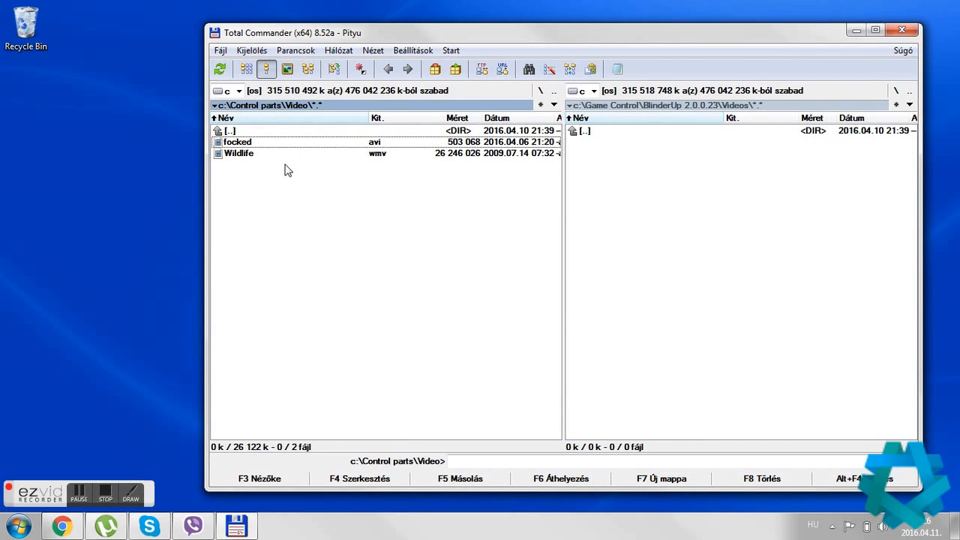
{"action": "left_click", "coordinate": [274, 154], "text": "shift"}
{"action": "left_click_drag", "start_coordinate": [268, 154], "coordinate": [617, 184]}
{"action": "left_click", "coordinate": [441, 304]}
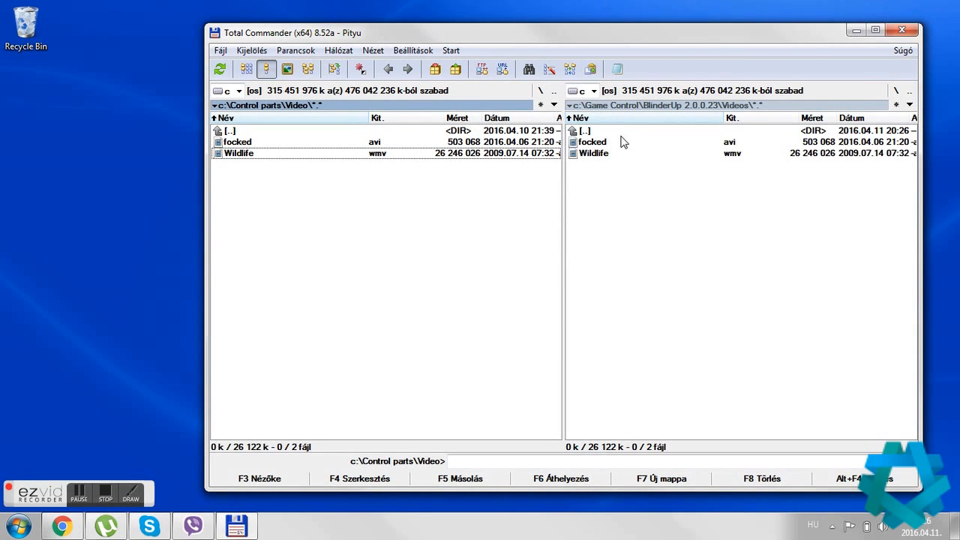
Relaunch BlinderUp v2.0.0.23 and play the video focked.avi in the Videos preview
{"action": "double_click", "coordinate": [623, 131]}
{"action": "left_click", "coordinate": [615, 201]}
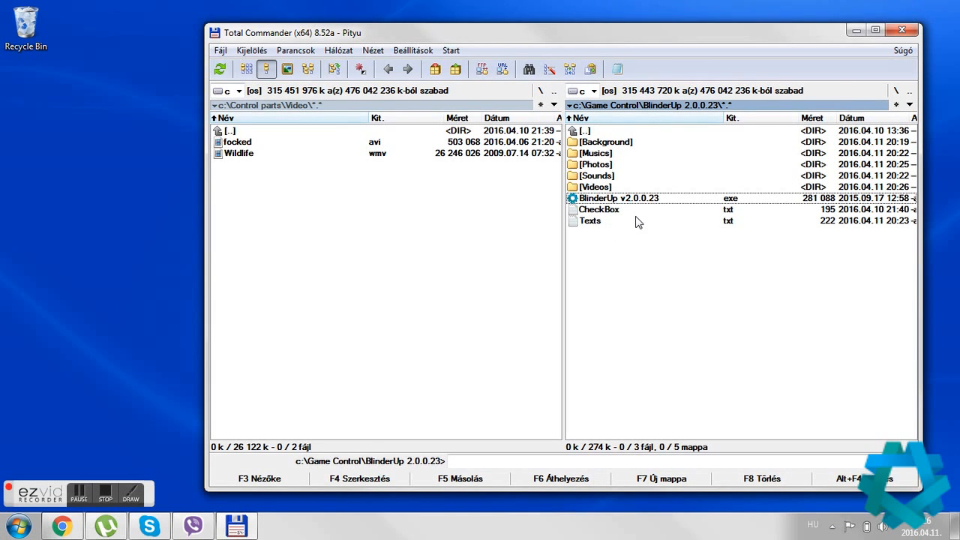
{"action": "key", "text": "Return"}
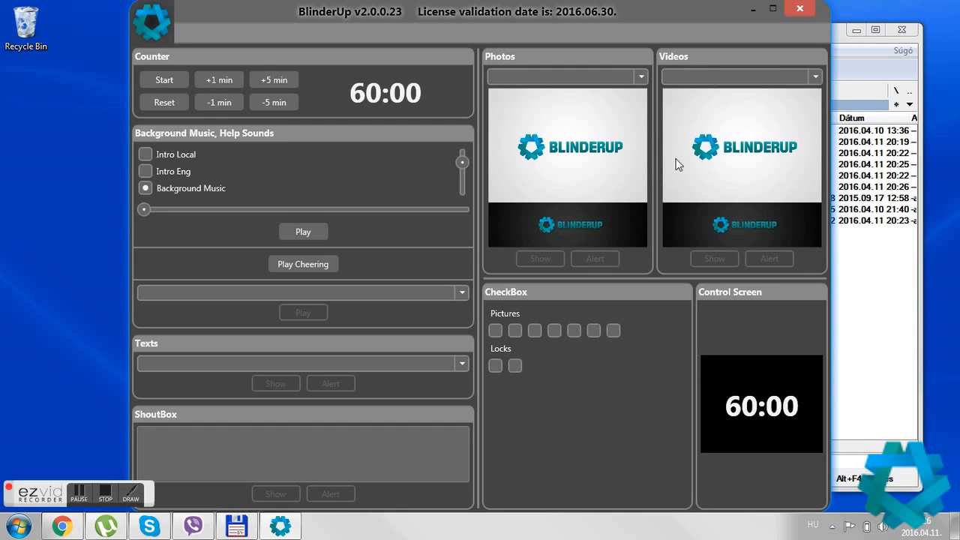
{"action": "left_click", "coordinate": [815, 77]}
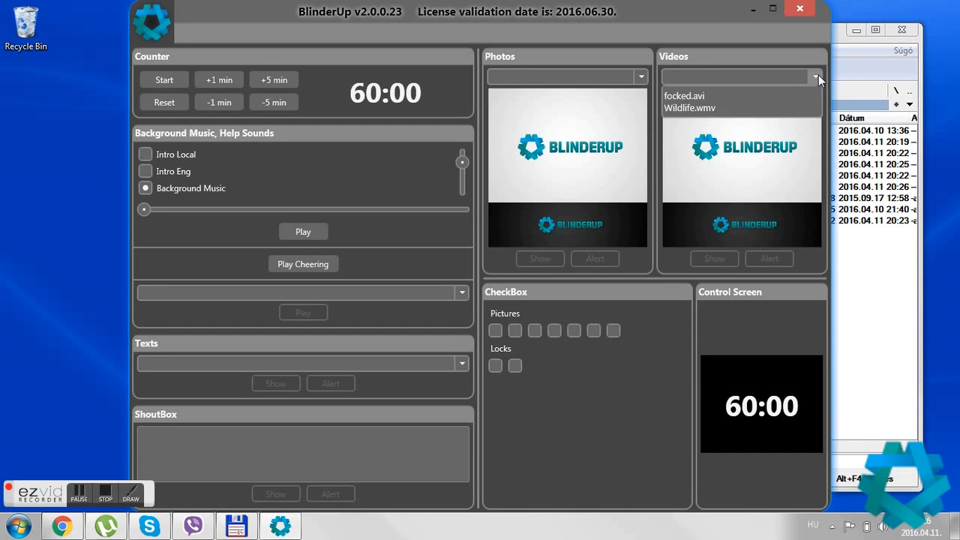
{"action": "left_click", "coordinate": [705, 97]}
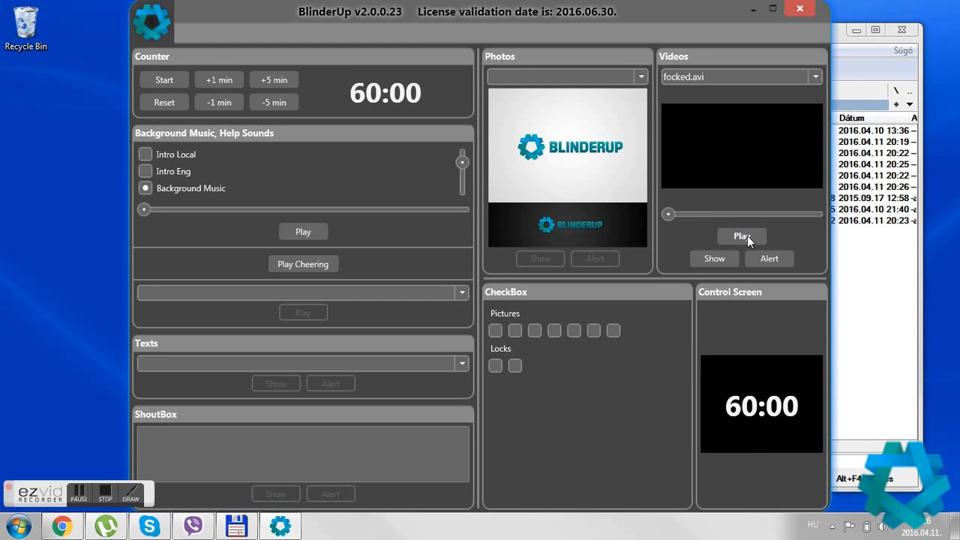
{"action": "left_click", "coordinate": [742, 235]}
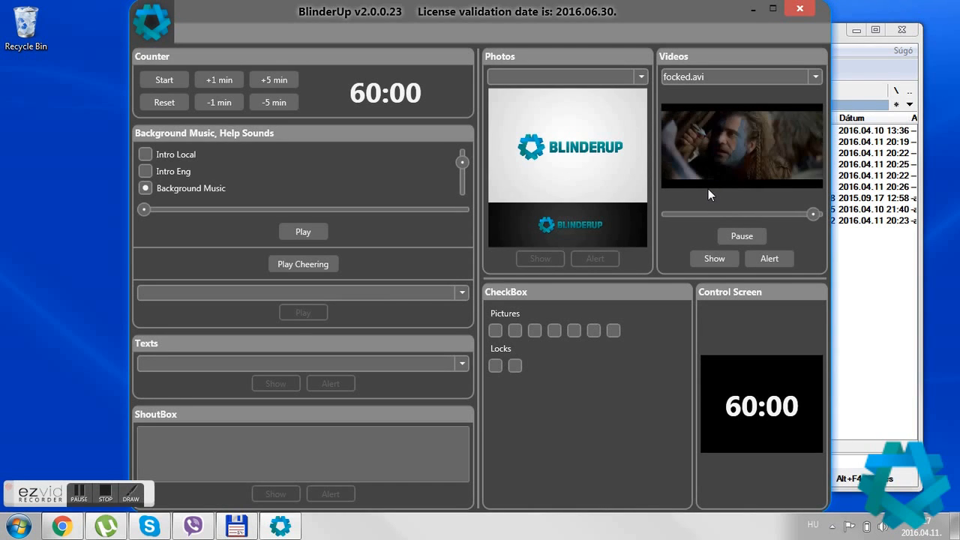
Choose the video Wildlife.wmv, play it in the preview and pause it
{"action": "left_click", "coordinate": [814, 78]}
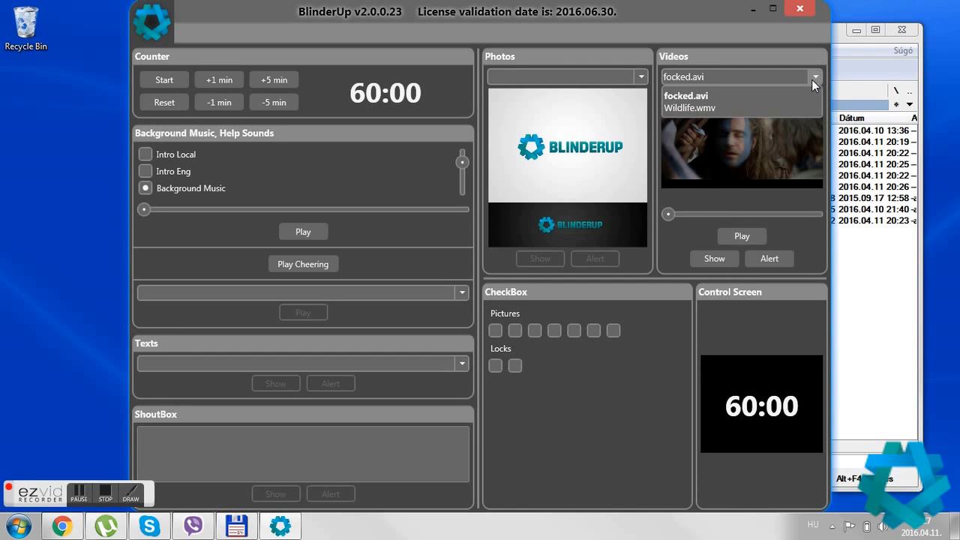
{"action": "left_click", "coordinate": [695, 109]}
{"action": "left_click", "coordinate": [732, 236]}
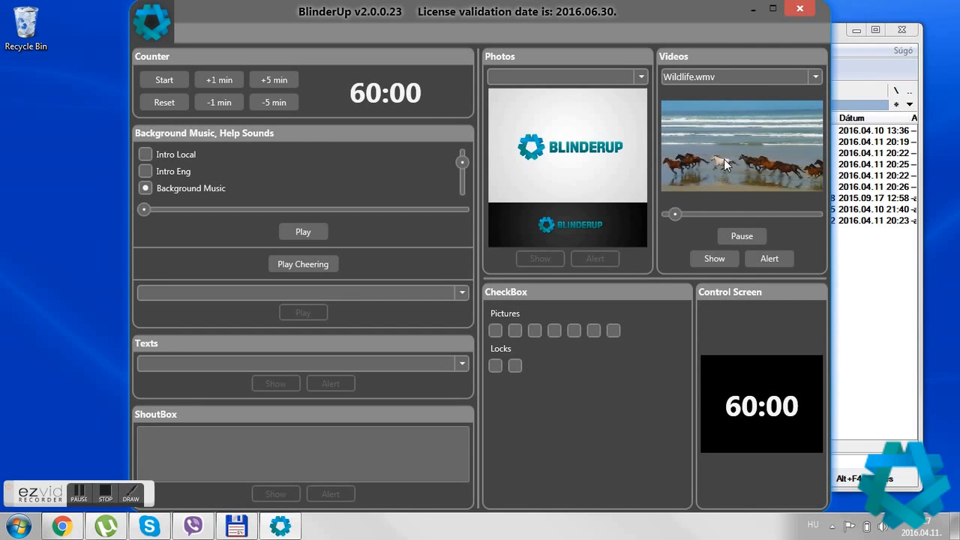
{"action": "left_click", "coordinate": [723, 240]}
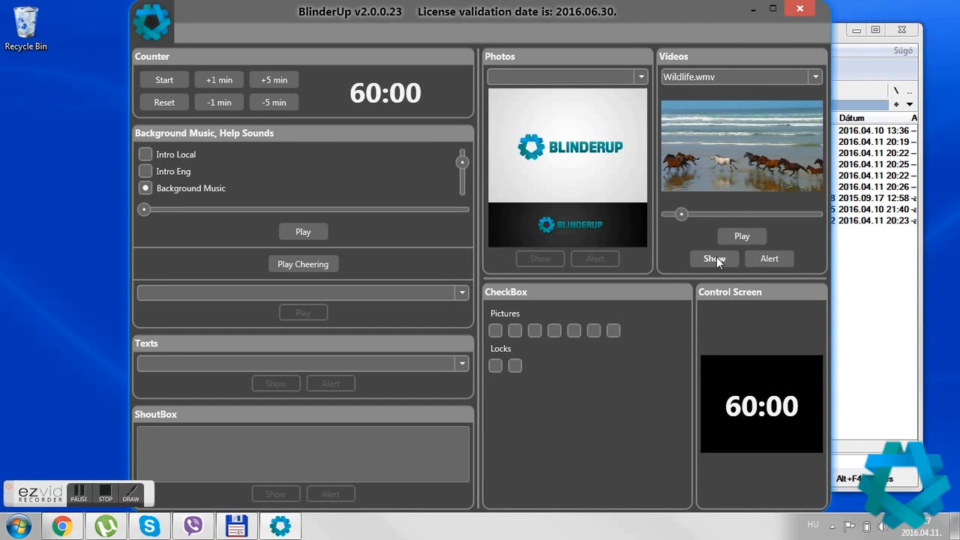
Show the video Wildlife.wmv on the control screen, pause it and hide it again
{"action": "left_click", "coordinate": [714, 258]}
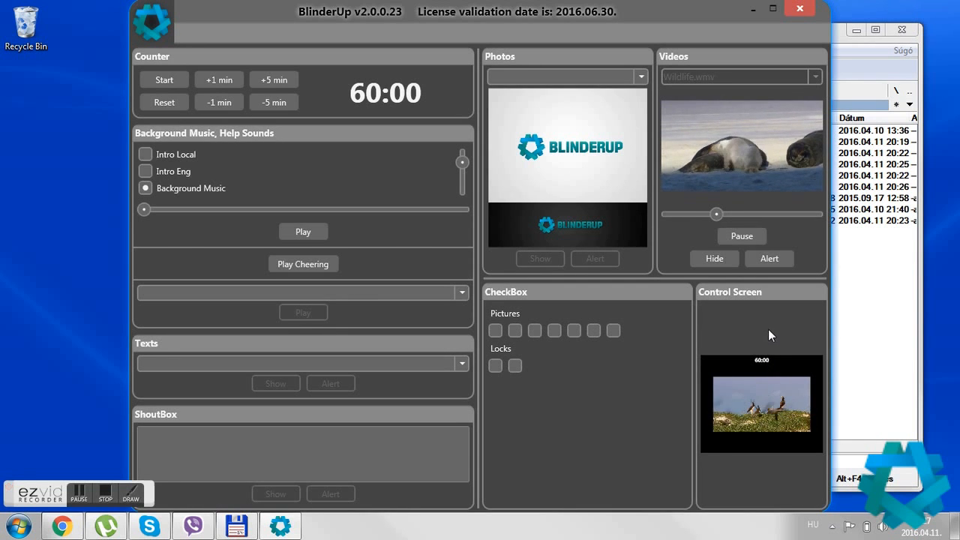
{"action": "left_click", "coordinate": [756, 237]}
{"action": "left_click", "coordinate": [729, 260]}
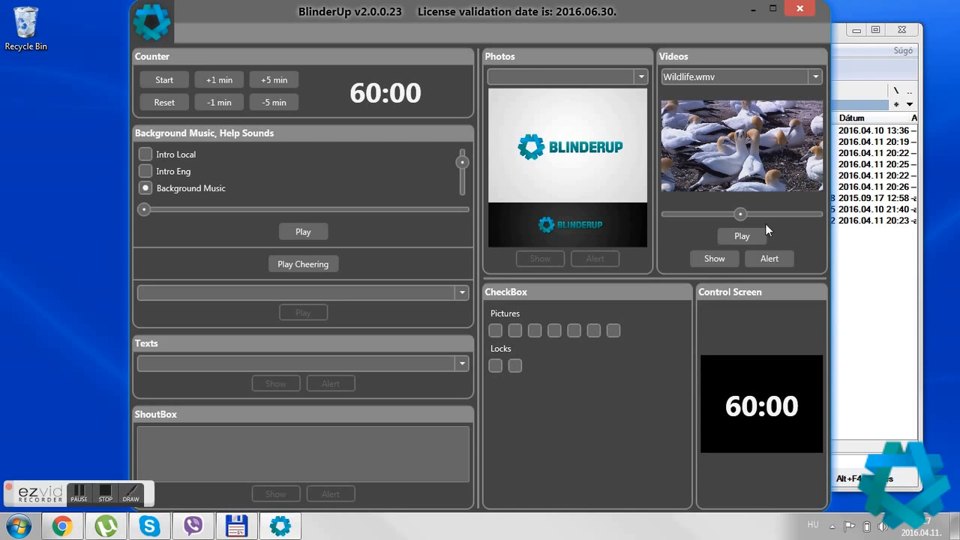
Close BlinderUp, open CheckBox.txt in its program folder and change the check box entries to Pictures-3, Batteries-5 and Something-8
{"action": "left_click", "coordinate": [799, 11]}
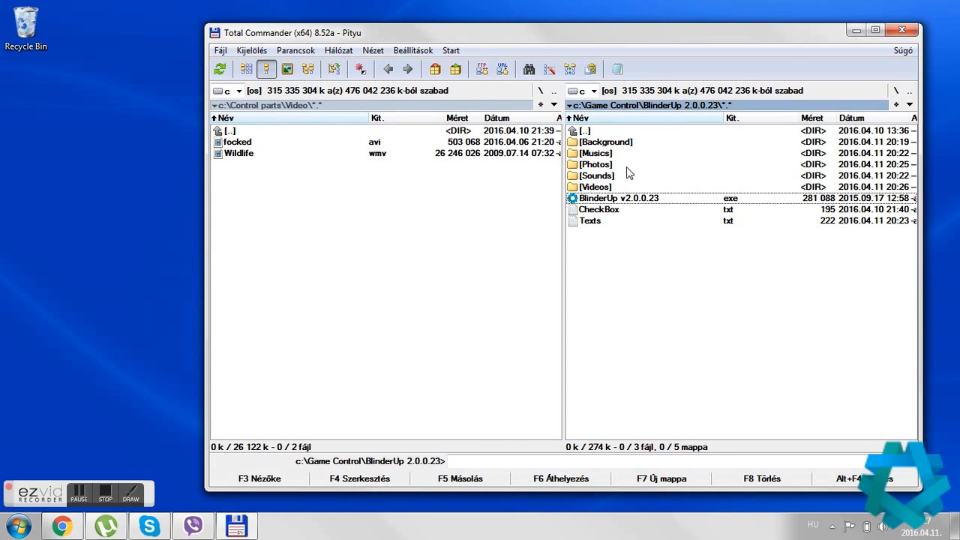
{"action": "double_click", "coordinate": [606, 211]}
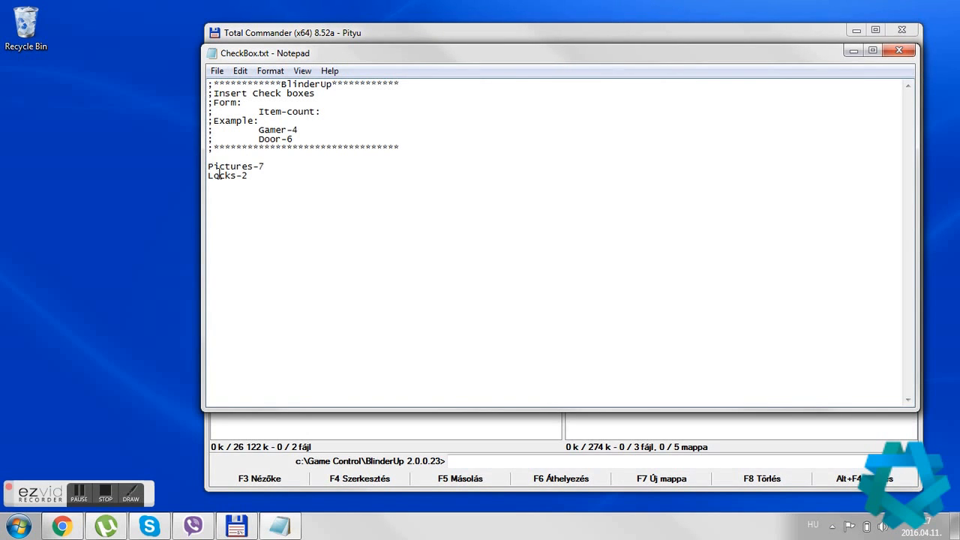
{"action": "double_click", "coordinate": [261, 167]}
{"action": "left_click_drag", "start_coordinate": [246, 178], "coordinate": [208, 184]}
{"action": "type", "text": "B"}
{"action": "type", "text": "atterie"}
{"action": "type", "text": "mething-8"}
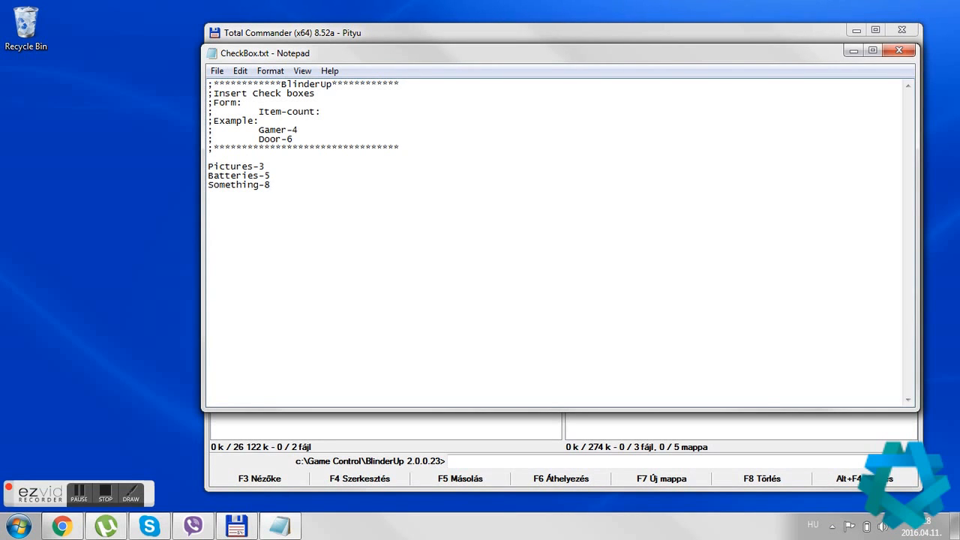
Save CheckBox.txt and close Notepad
{"action": "left_click", "coordinate": [217, 70]}
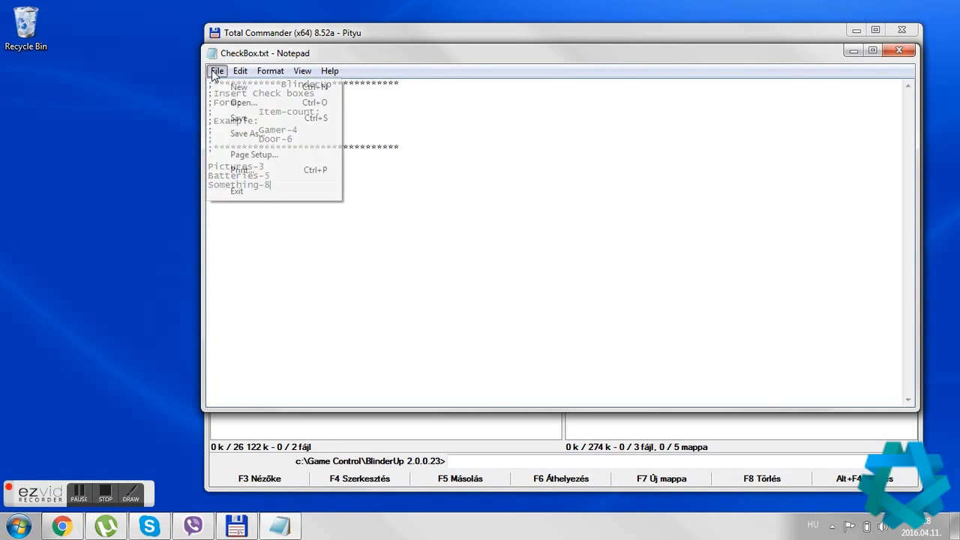
{"action": "left_click", "coordinate": [252, 120]}
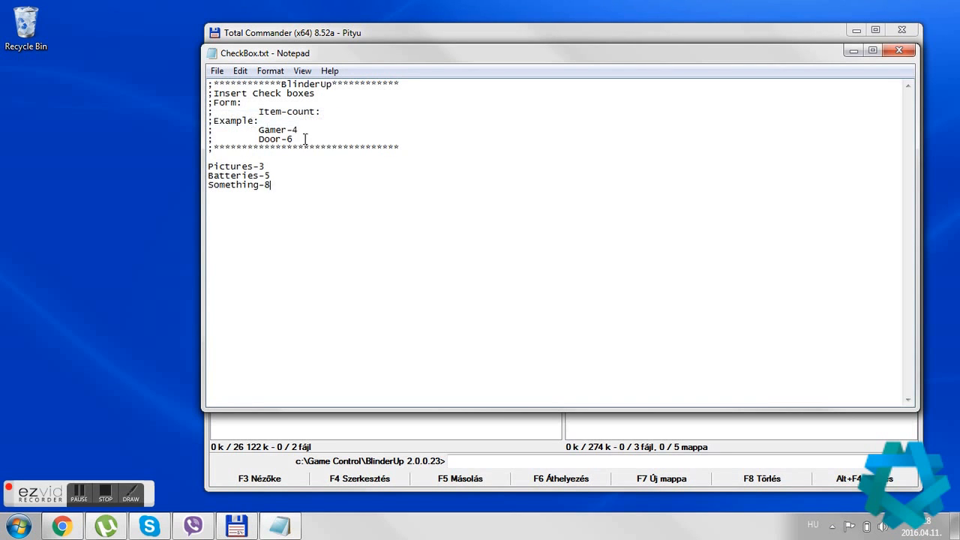
{"action": "left_click", "coordinate": [899, 53]}
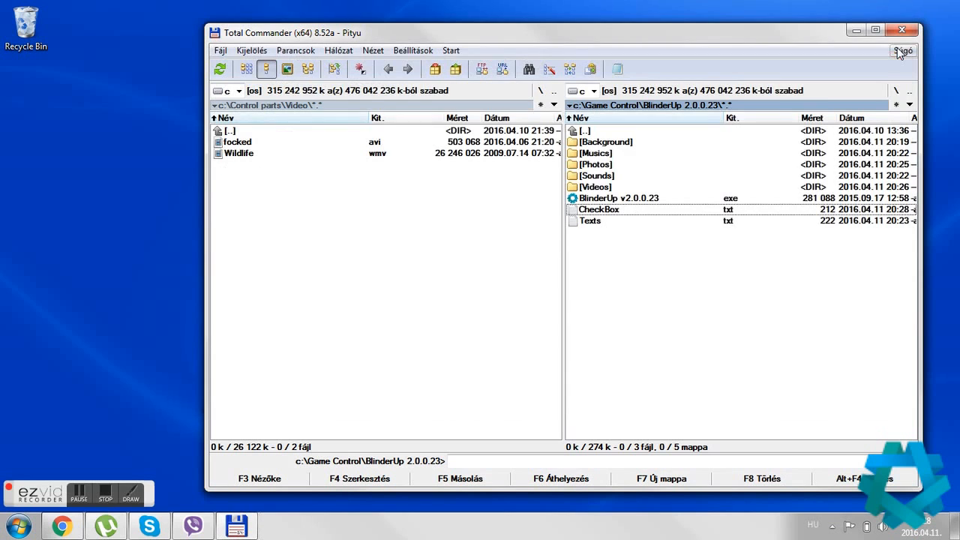
Relaunch BlinderUp v2.0.0.23, tick several Pictures and Something check boxes, and start, pause and reset the counter
{"action": "left_click", "coordinate": [647, 200]}
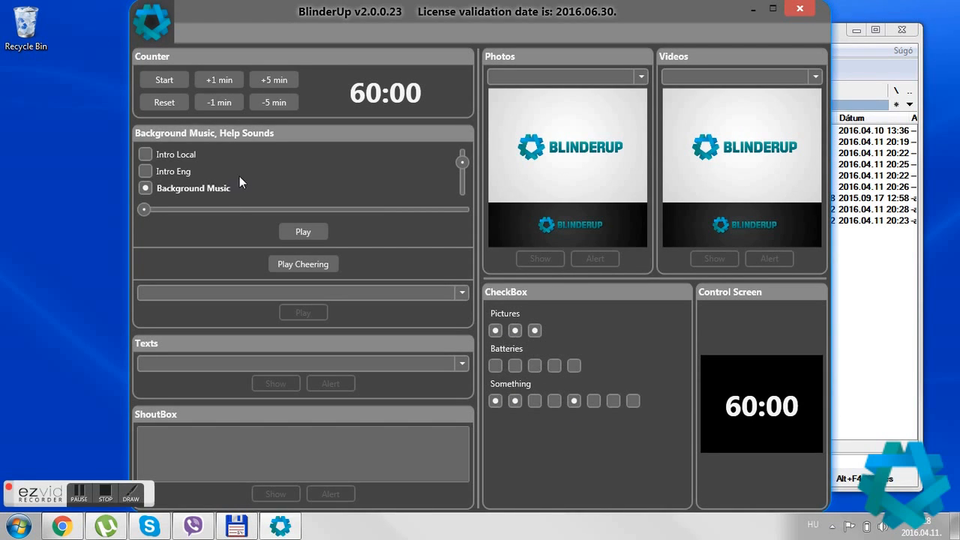
{"action": "left_click", "coordinate": [165, 80]}
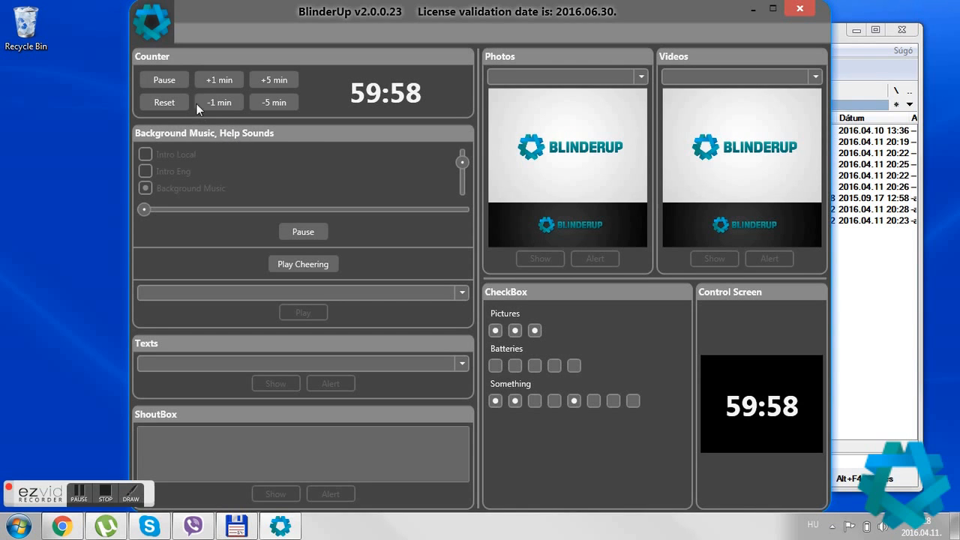
{"action": "left_click", "coordinate": [177, 80]}
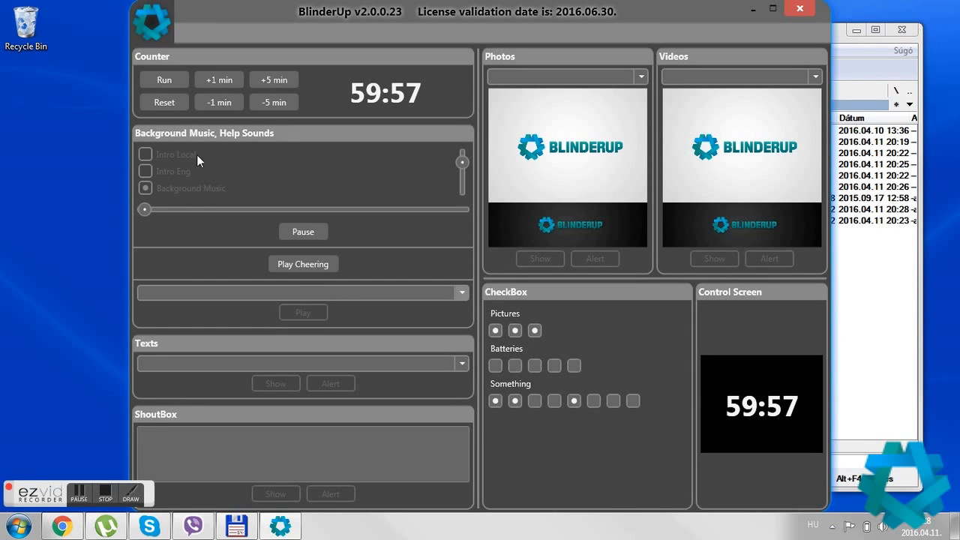
{"action": "left_click", "coordinate": [164, 102]}
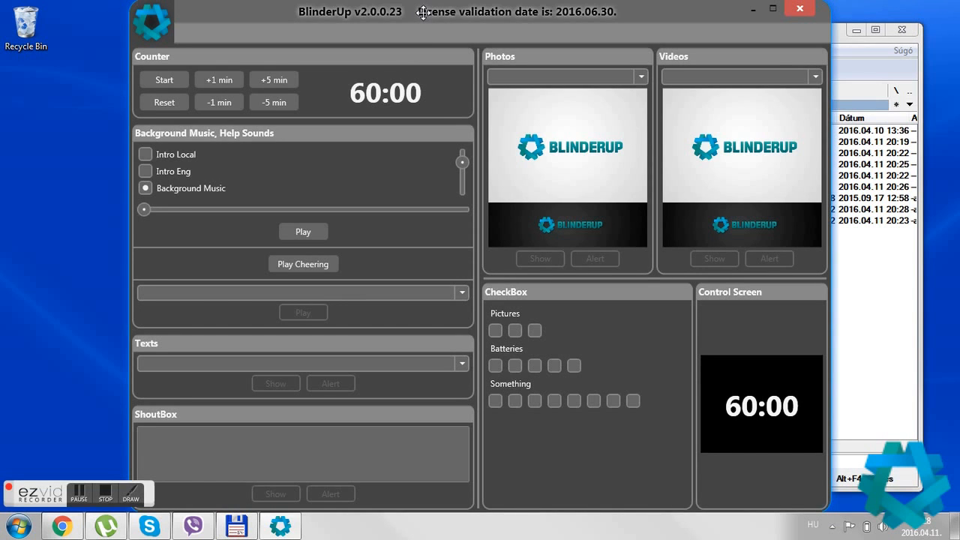
Open BlinderUp's license and setup information and copy the License ID
{"action": "left_click", "coordinate": [159, 24]}
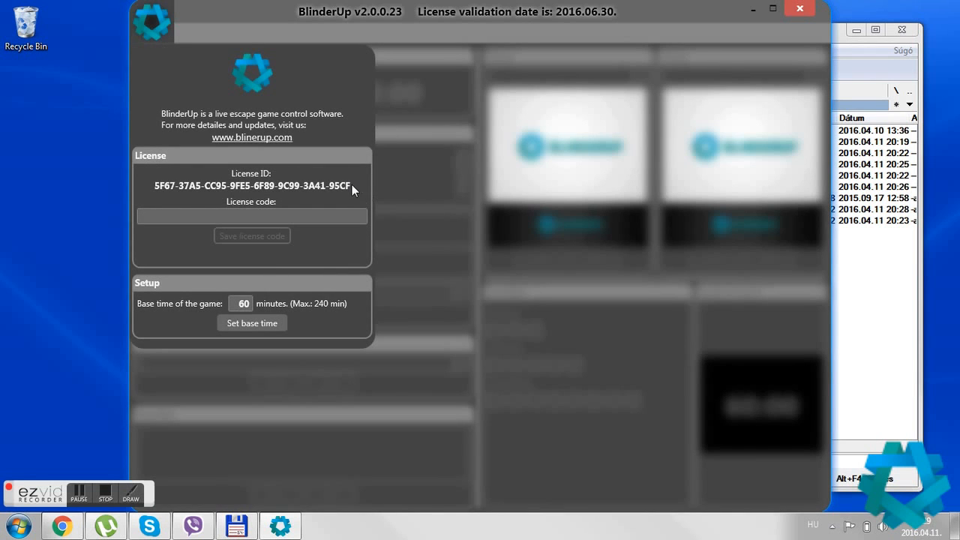
{"action": "left_click_drag", "start_coordinate": [351, 184], "coordinate": [149, 186]}
{"action": "key", "text": "ctrl+c"}
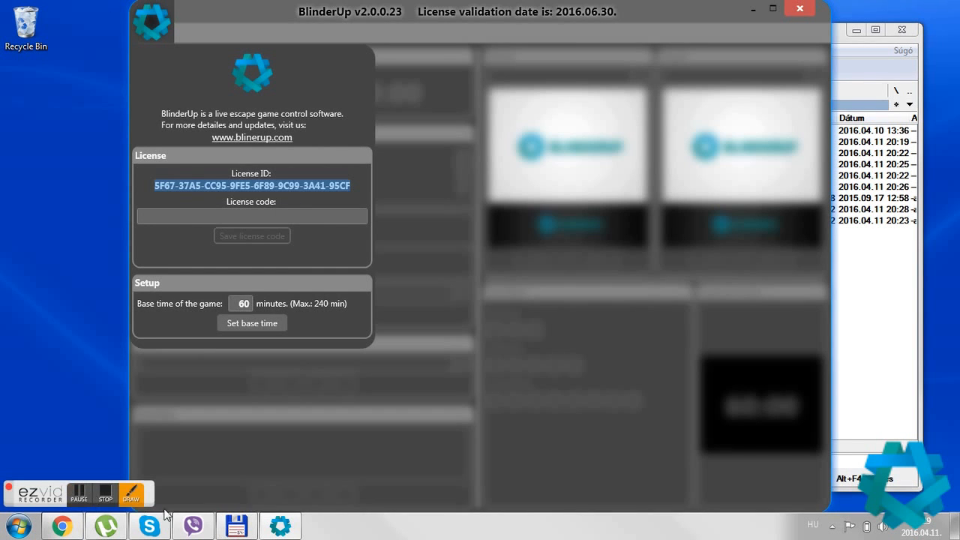
Switch to Gmail in Chrome and compose an enlarged new message with the subject "Key code" and the copied License ID as its body
{"action": "left_click", "coordinate": [74, 526]}
{"action": "left_click", "coordinate": [62, 154]}
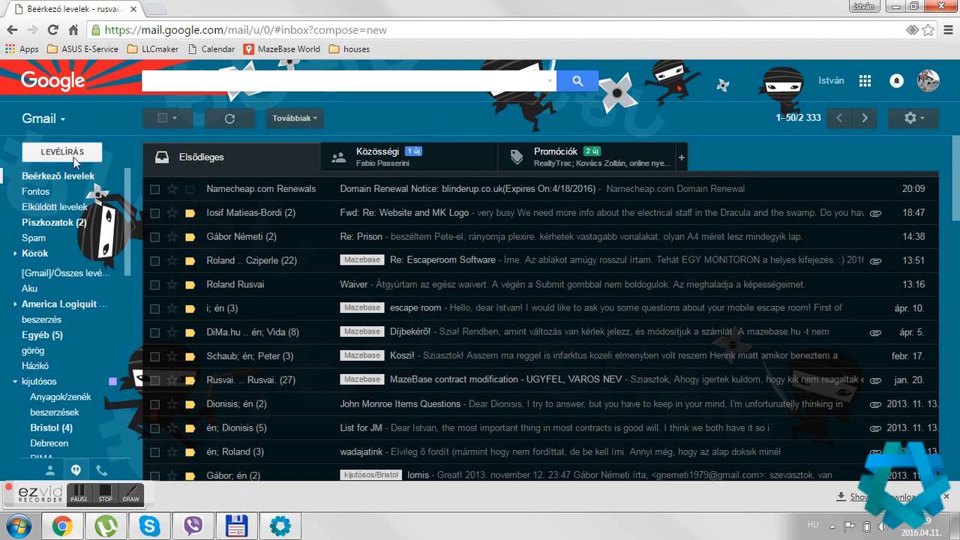
{"action": "left_click", "coordinate": [911, 166]}
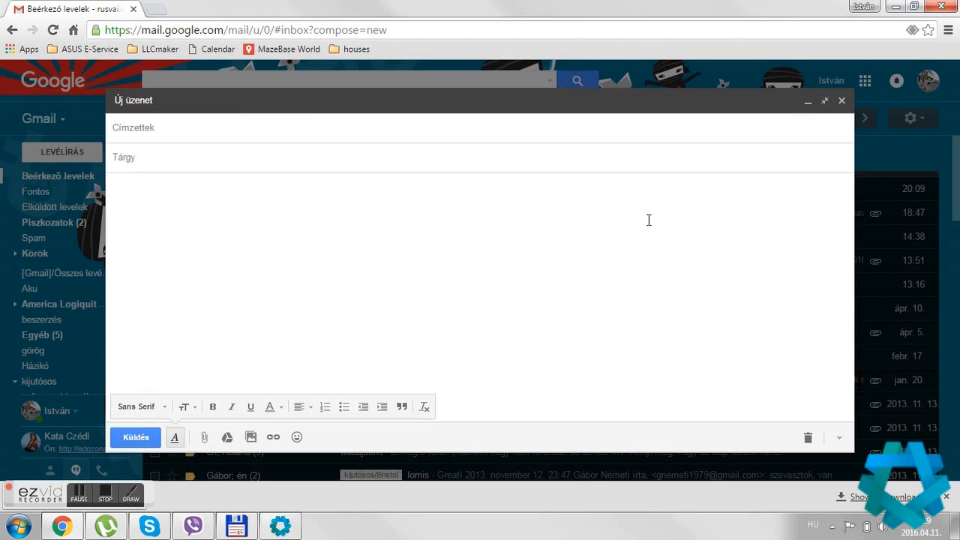
{"action": "left_click", "coordinate": [216, 180]}
{"action": "type", "text": "Key code"}
{"action": "key", "text": "Tab"}
{"action": "key", "text": "ctrl+v"}
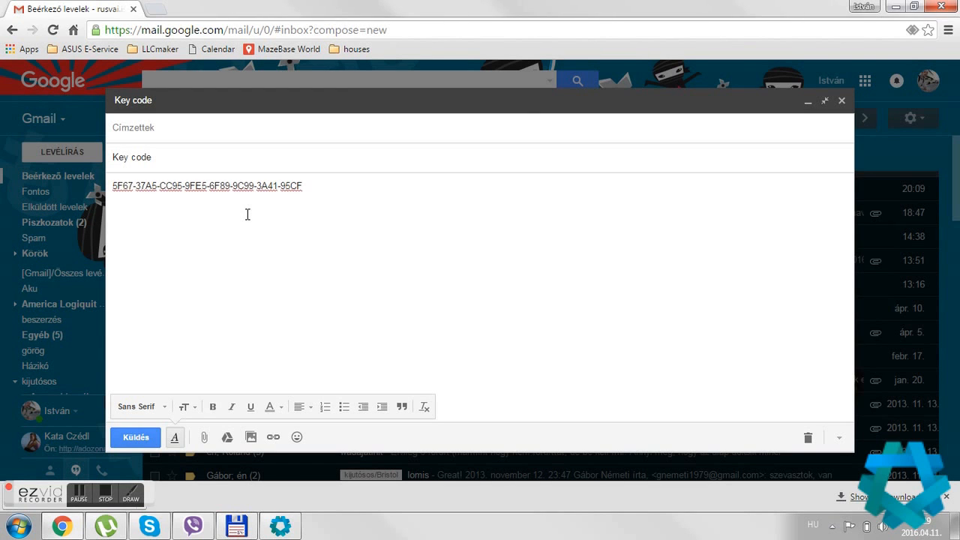
Address the message to MazeBase's info e-mail address and send it
{"action": "left_click", "coordinate": [186, 129]}
{"action": "type", "text": "info"}
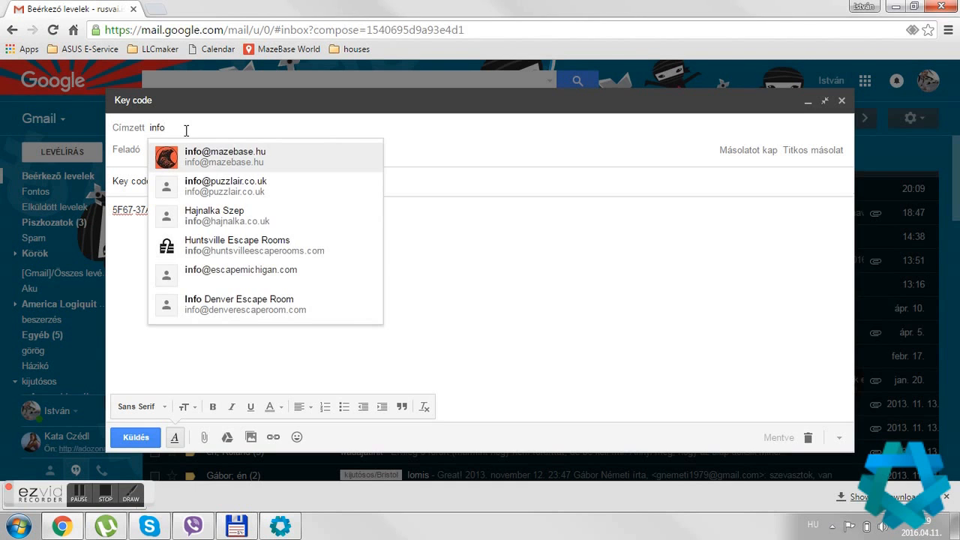
{"action": "key", "text": "Return"}
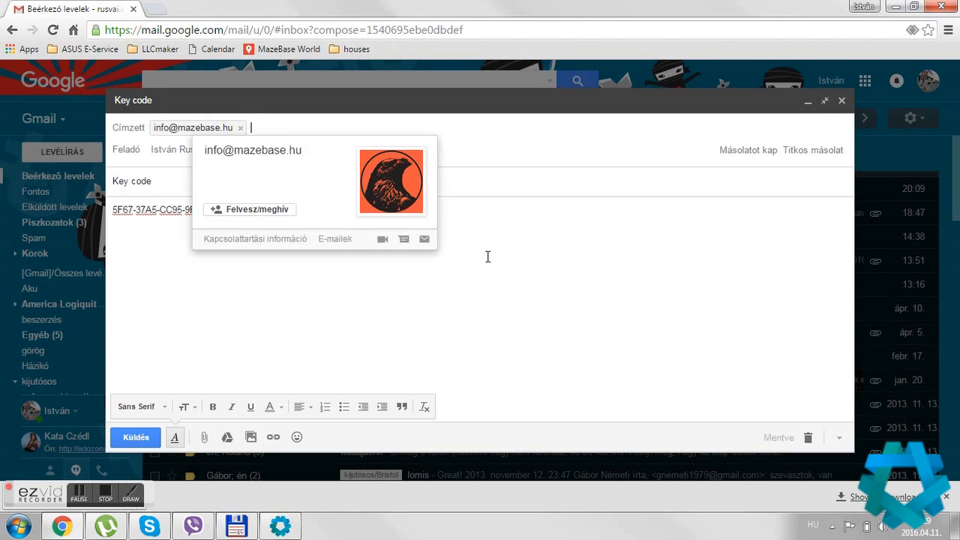
{"action": "left_click", "coordinate": [142, 439]}
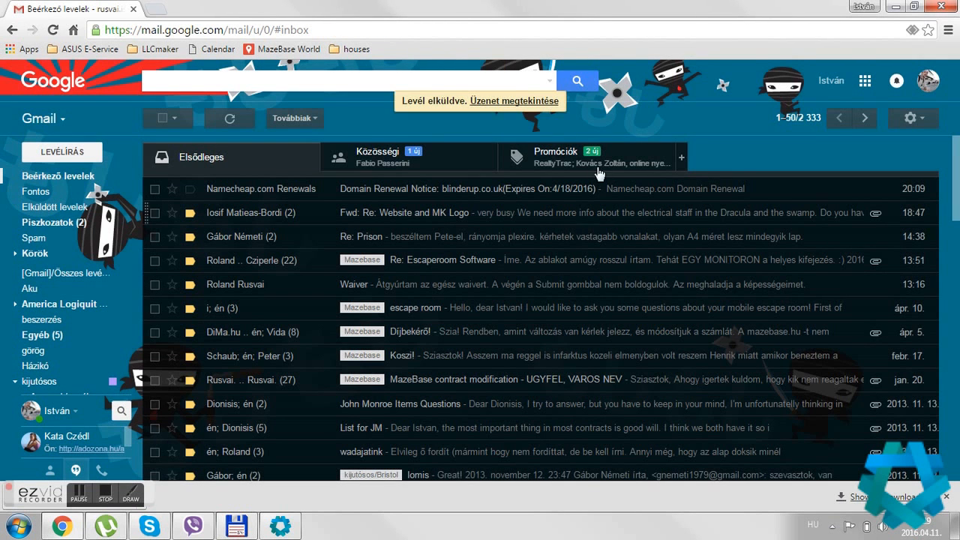
Return to BlinderUp, set the base time of the game to 100 minutes and leave the setup
{"action": "left_click", "coordinate": [896, 6]}
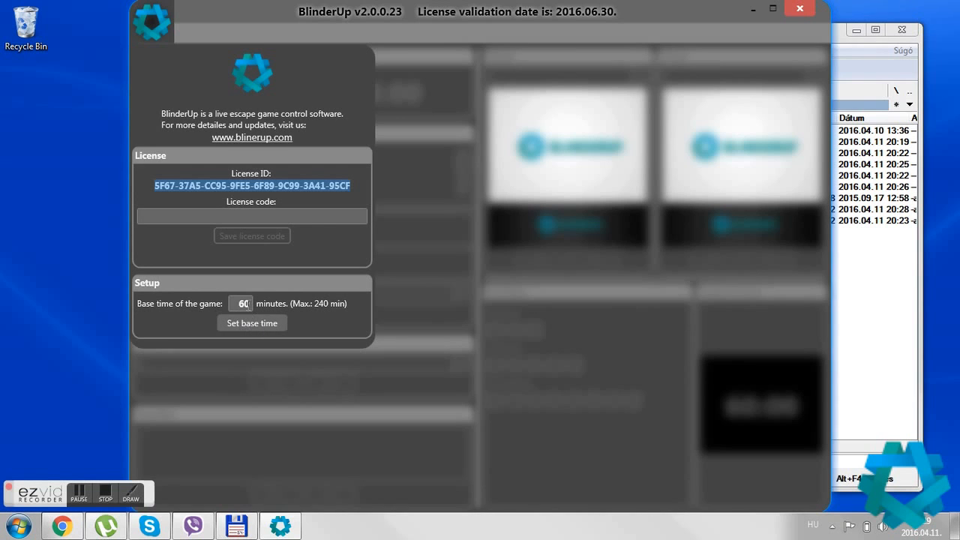
{"action": "double_click", "coordinate": [240, 304]}
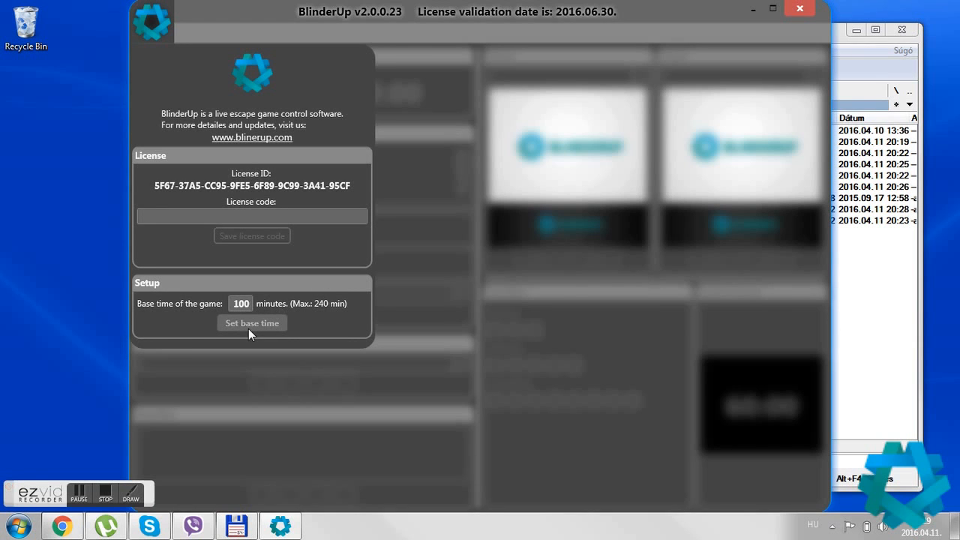
{"action": "left_click", "coordinate": [158, 28]}
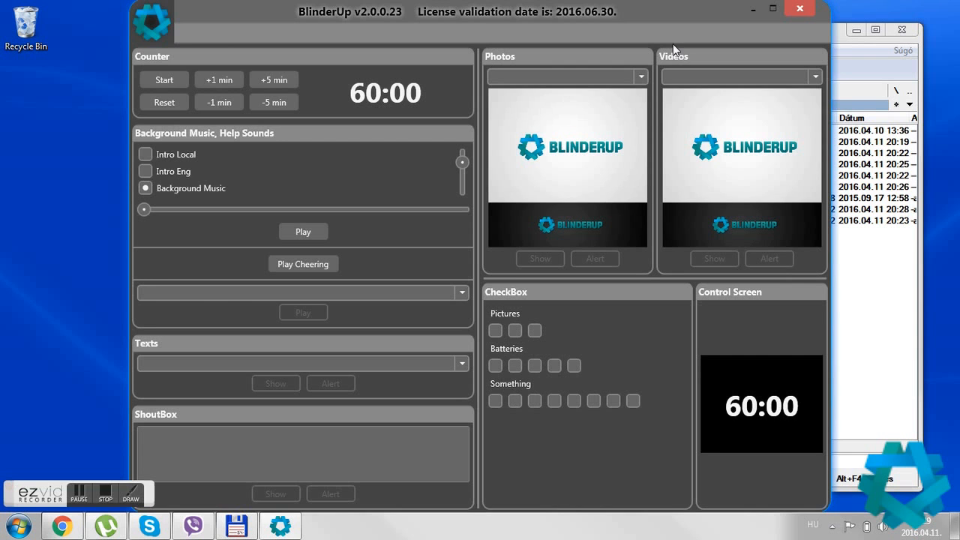
Close BlinderUp and relaunch BlinderUp v2.0.0.23 from Total Commander to apply the new base time
{"action": "left_click", "coordinate": [801, 9]}
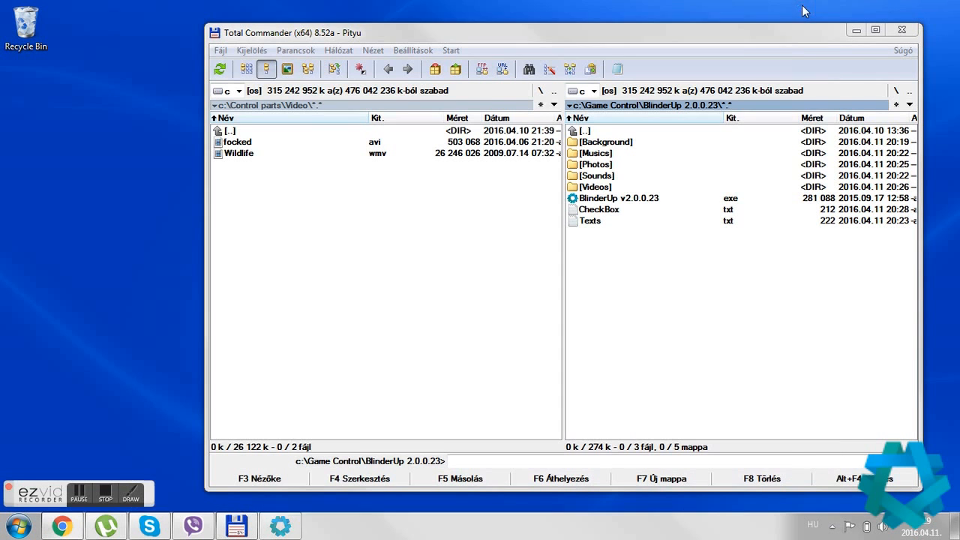
{"action": "left_click", "coordinate": [634, 202]}
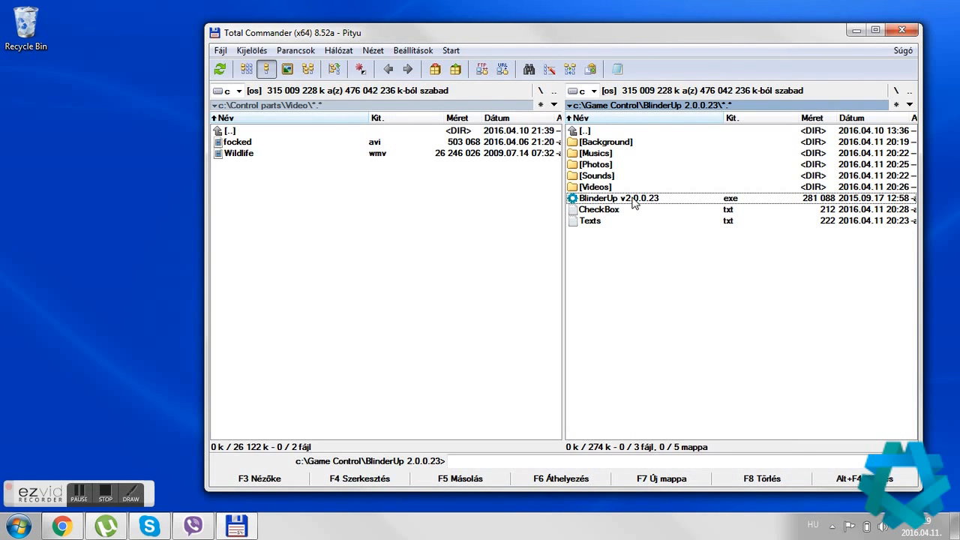
{"action": "double_click", "coordinate": [634, 199]}
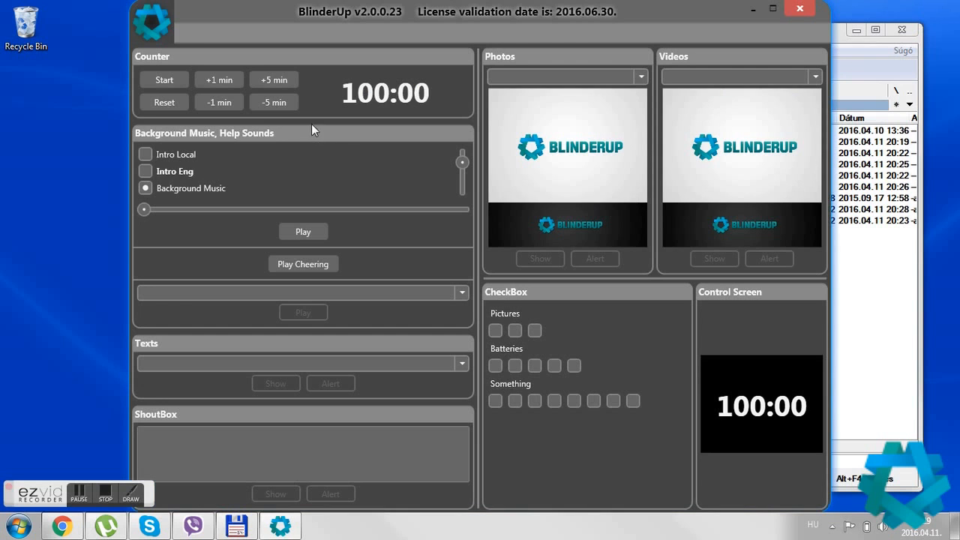